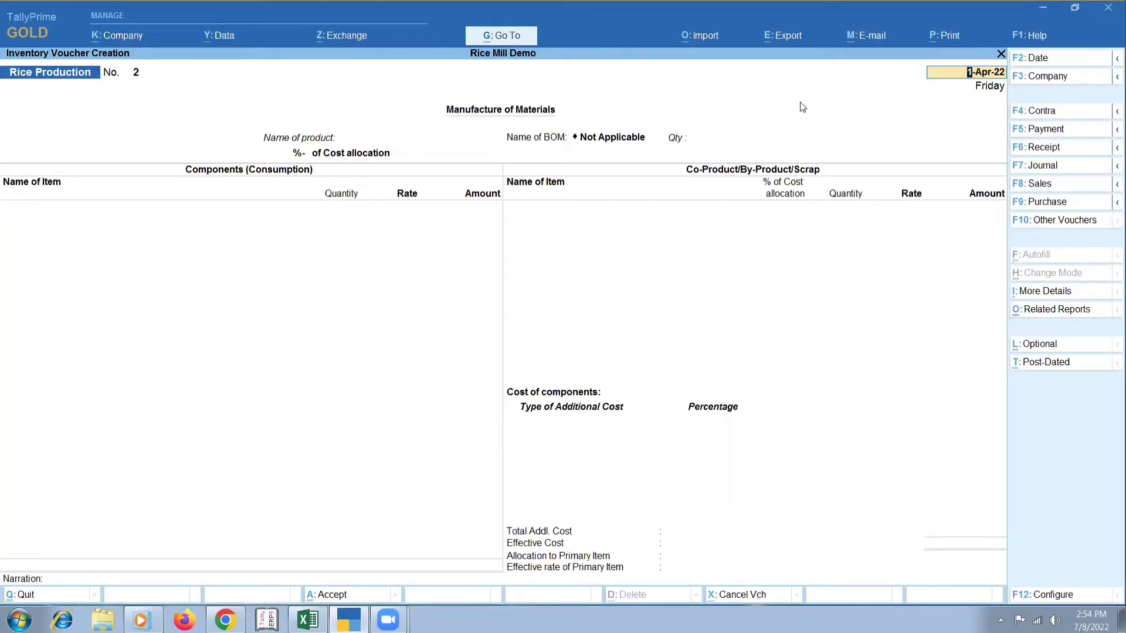
- Keep the voucher date and enter RICE as the manufactured product with BOM1 and a quantity of 5,000 KGS
key("Return")
type("Ri")
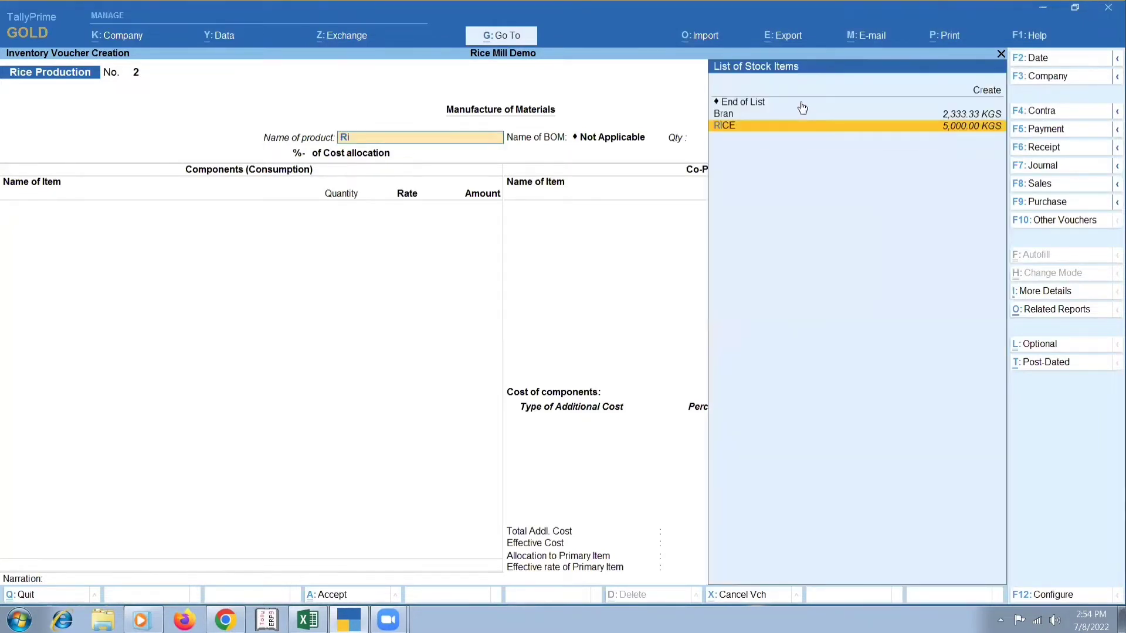
type("ce")
key("Return")
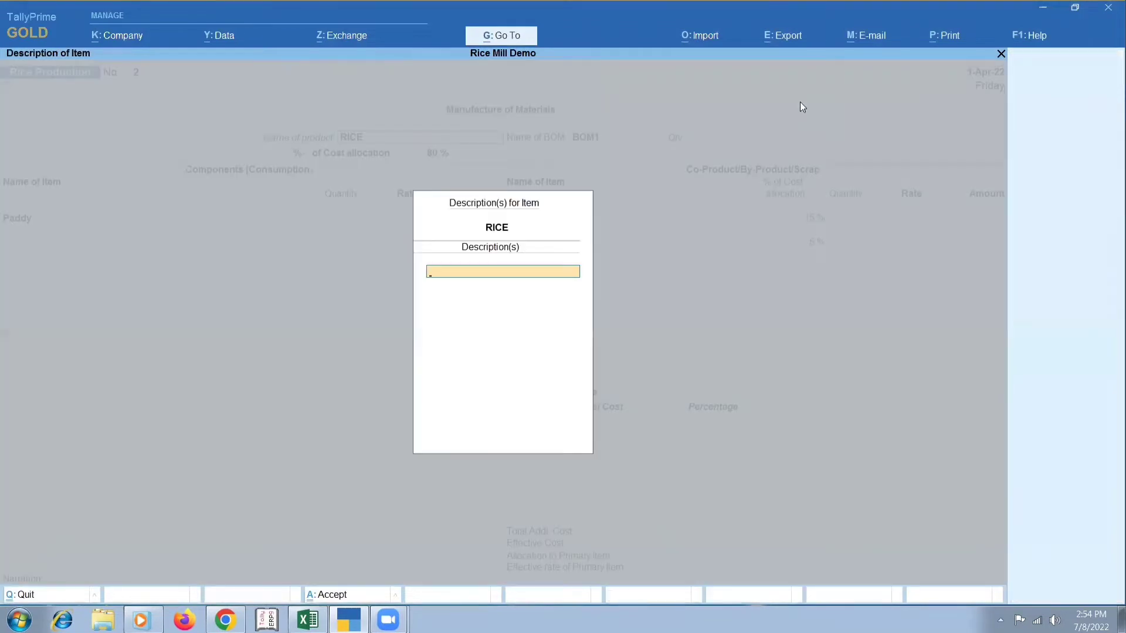
key("Return")
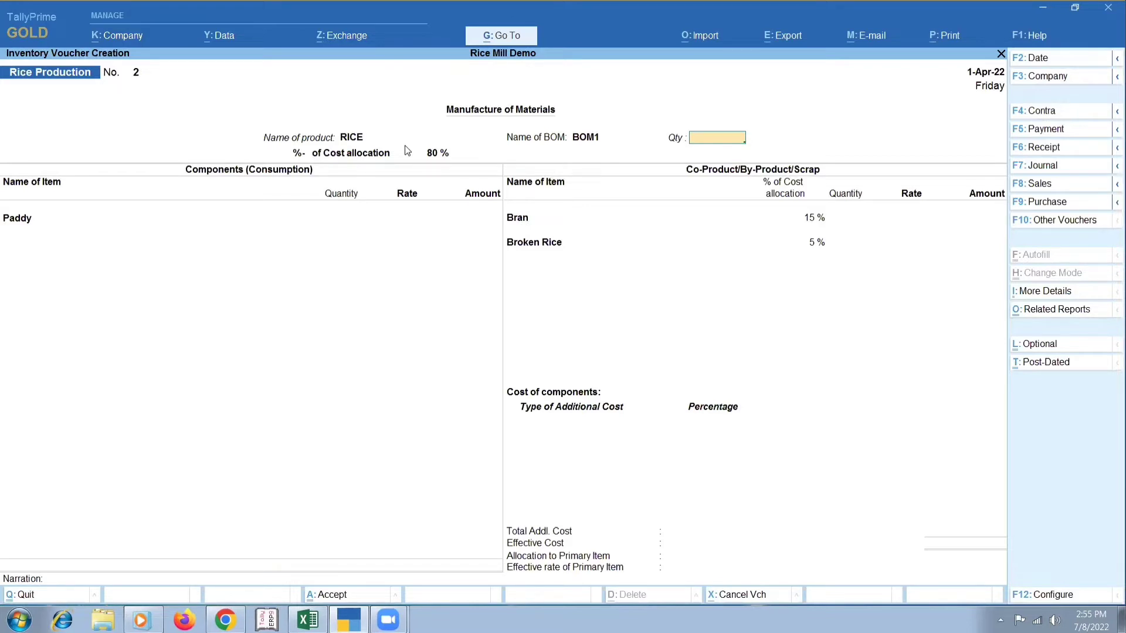
type("5000")
key("Return")
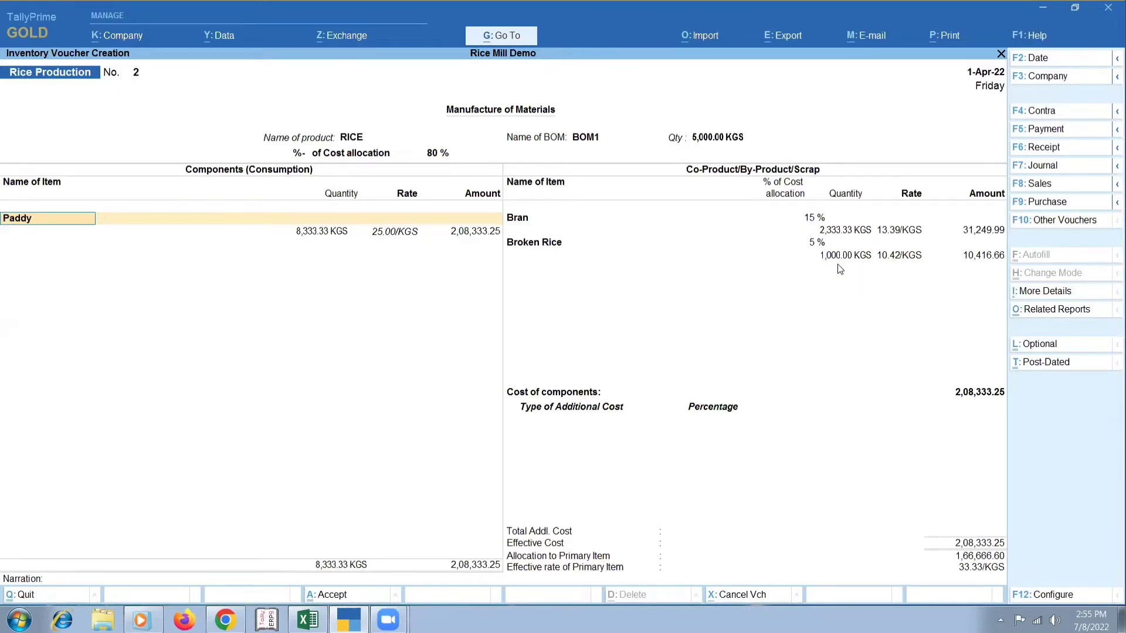
- Accept the Paddy consumption line with its prefilled quantity, rate and amount
key("Return")
key("Return")
key("Return")
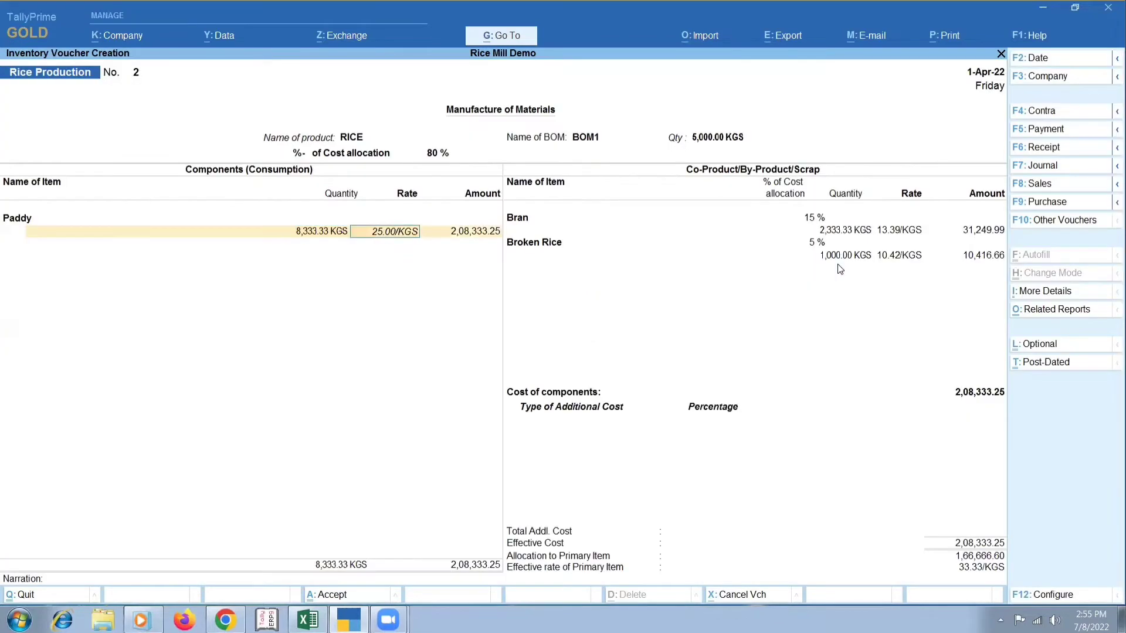
key("Return")
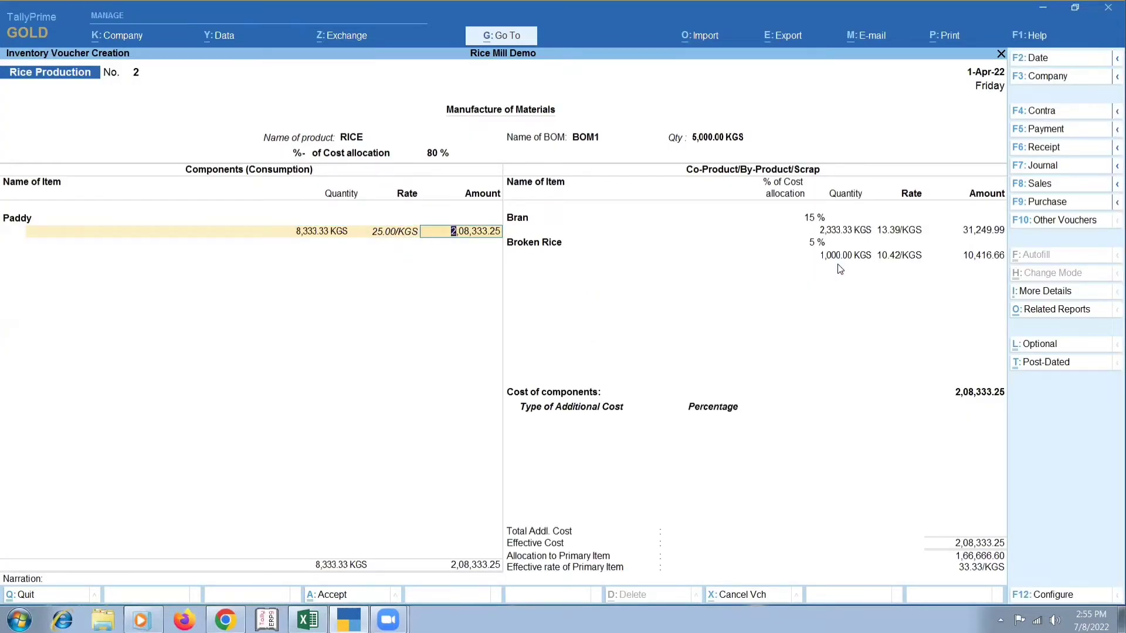
key("Return")
key("Return")
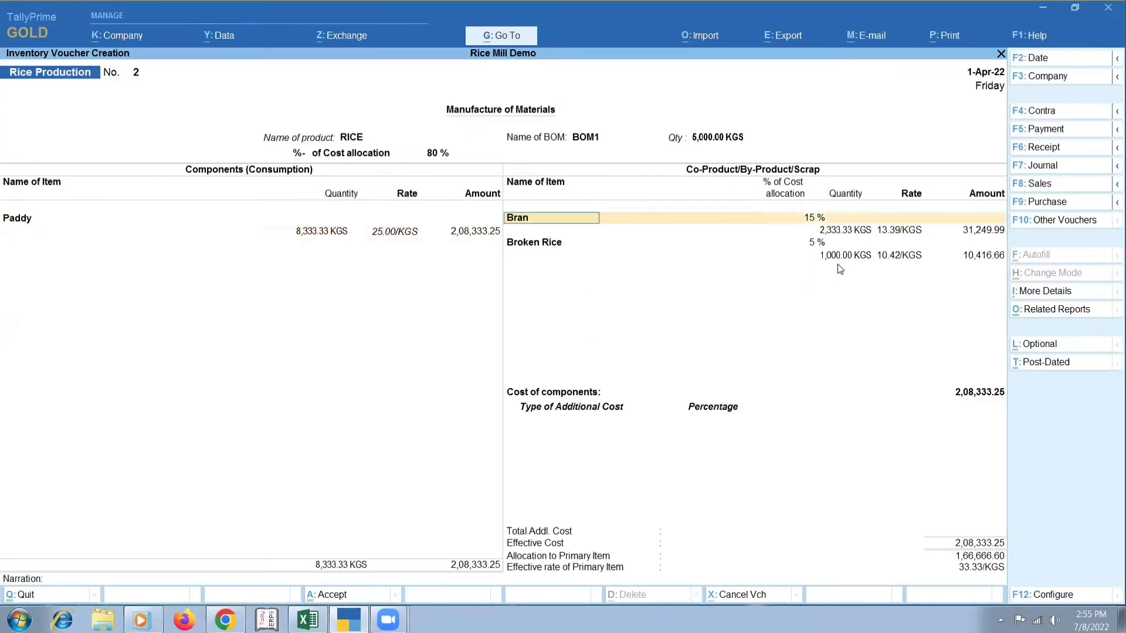
- Accept the prefilled Bran and Broken Rice co-product lines and proceed to the additional costs
key("Return")
key("Return")
key("Return")
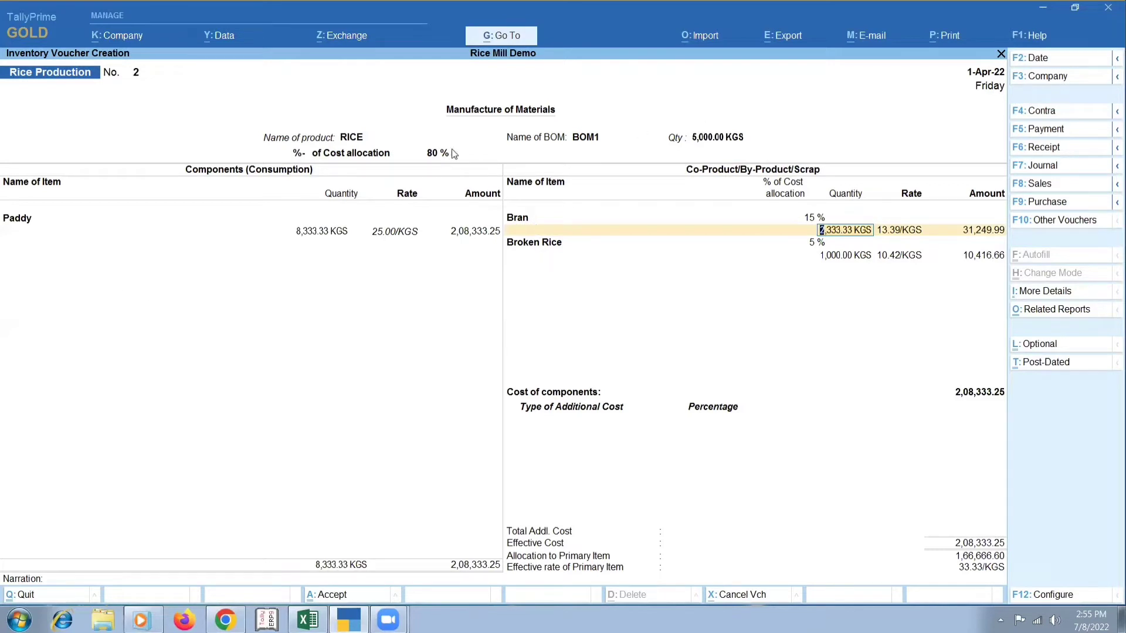
left_click(547, 243)
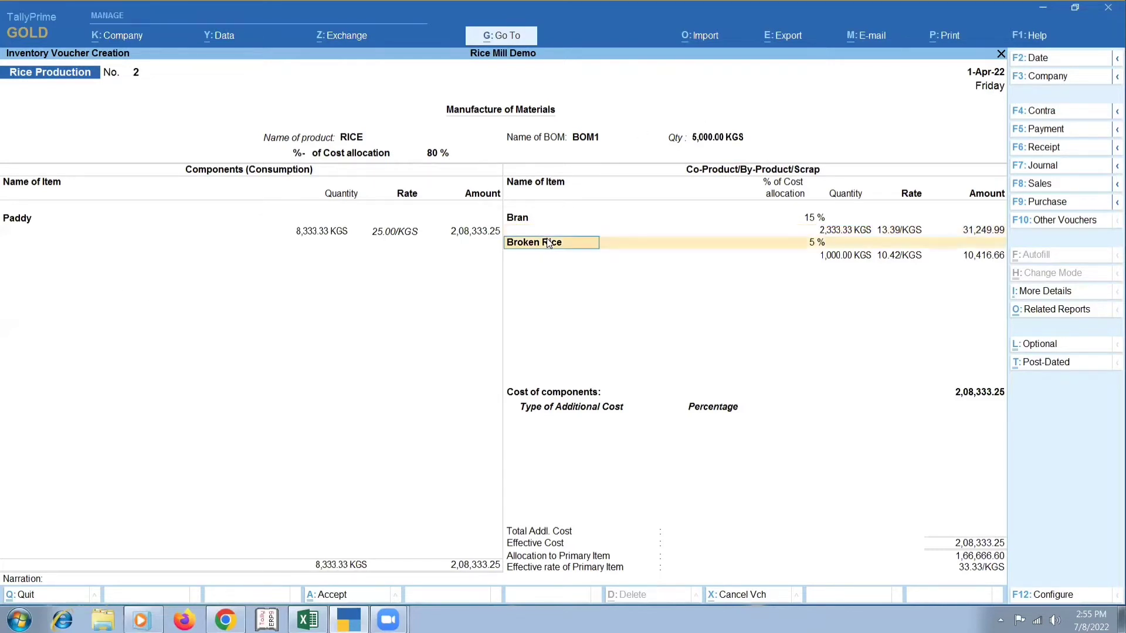
key("Return")
key("Return")
key("Return")
key("Return")
key("Return")
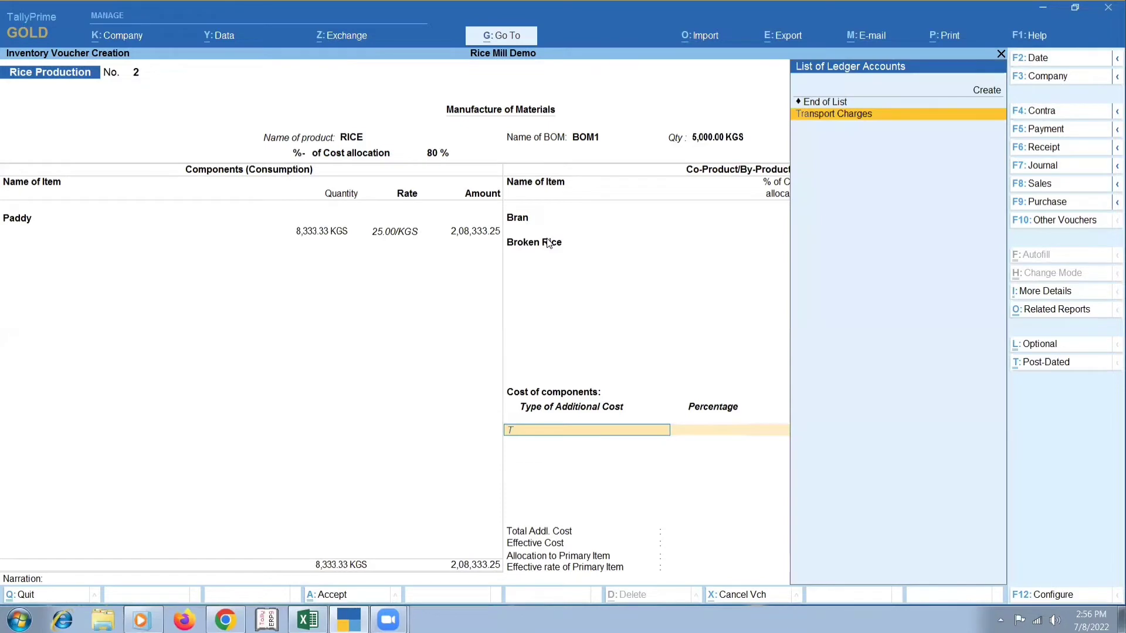
- Add Transport Charges of 1,000 as an additional cost, leaving its percentage blank
key("Return")
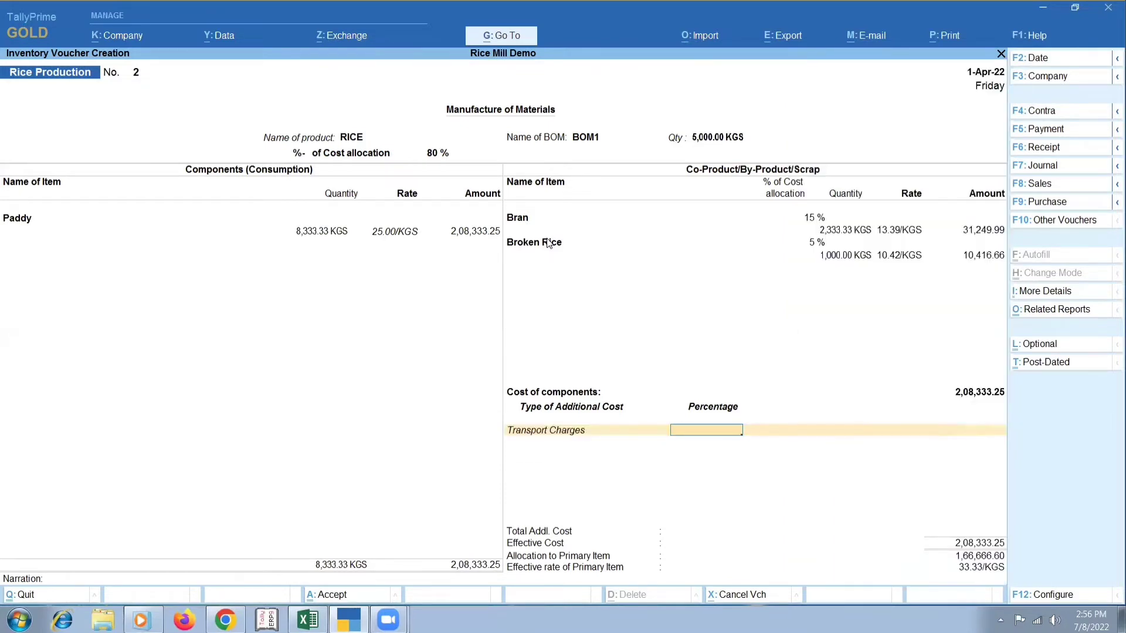
key("Return")
type("1000")
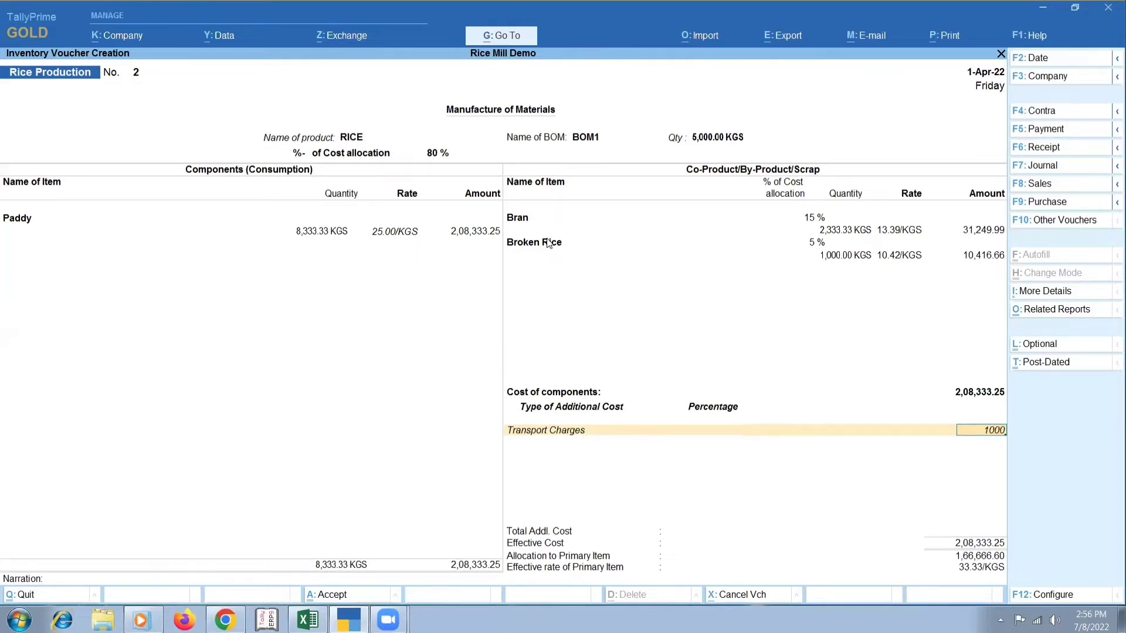
key("Return")
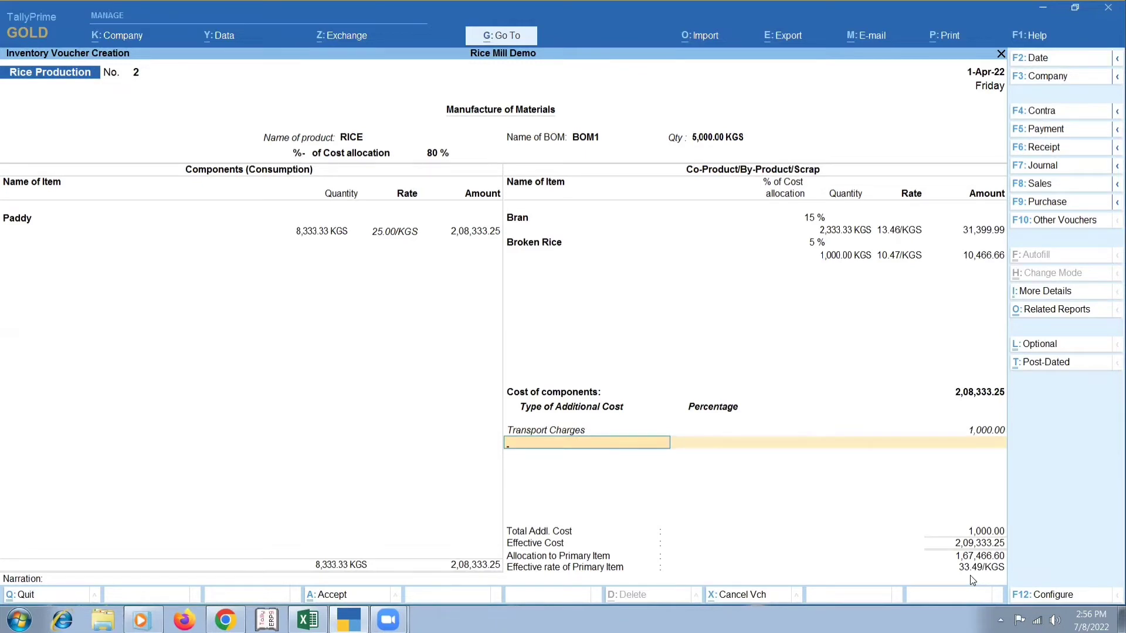
- Save the Rice Production voucher and return to the Gateway of Tally
key("Return")
key("Return")
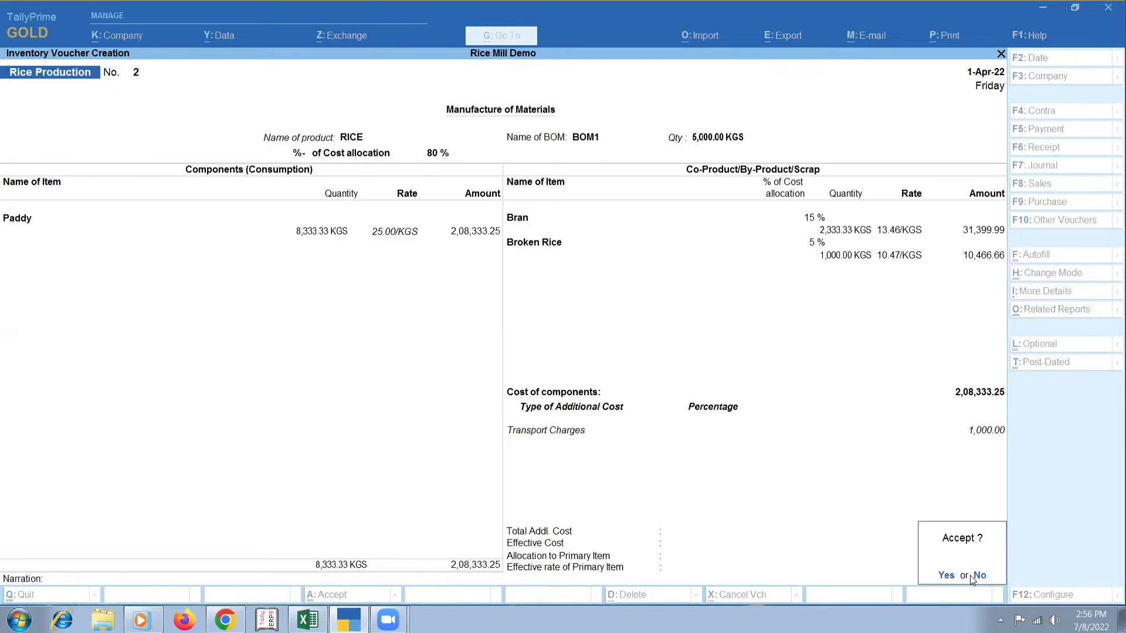
key("Return")
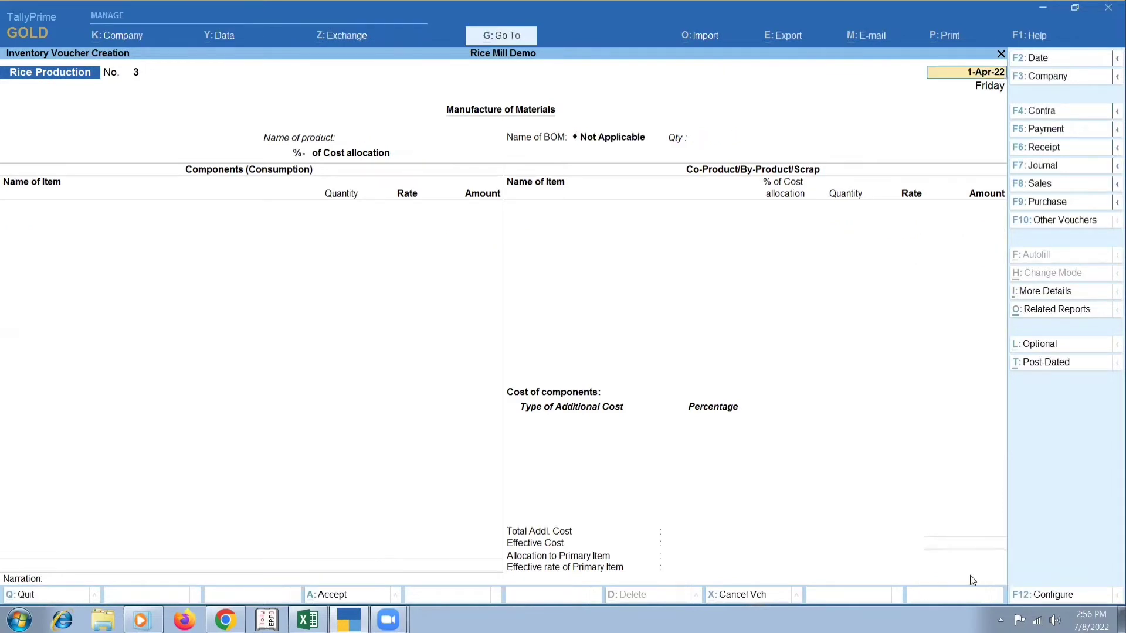
key("Escape")
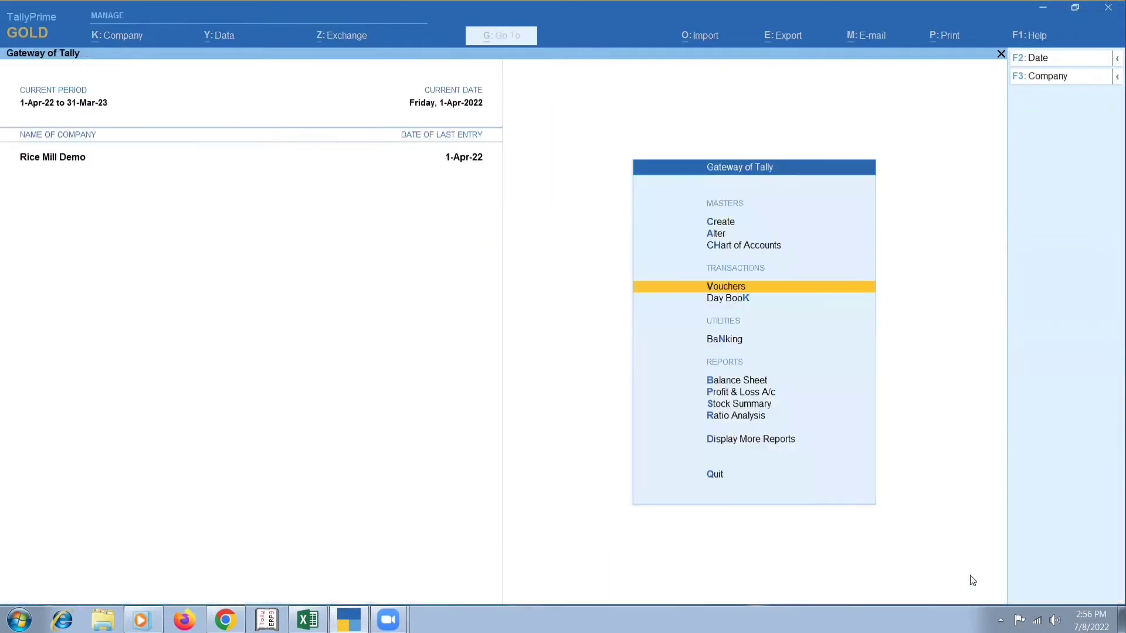
- Open the Stock Summary and configure it to show goods inwards and goods outwards
key("s")
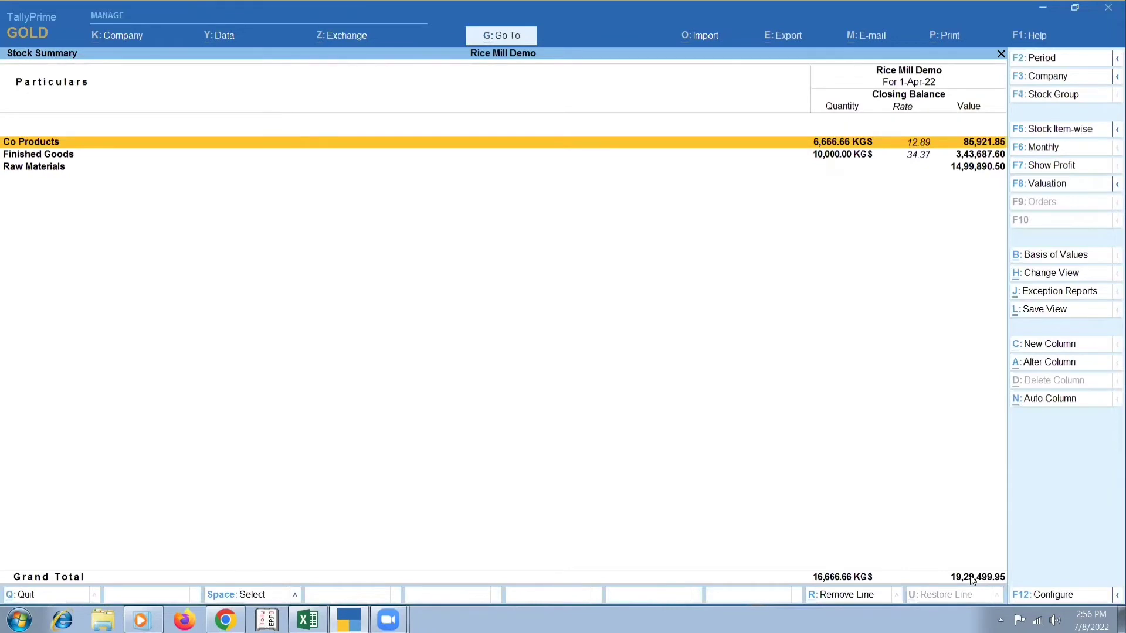
key("F12")
key("Return")
key("Return")
key("Return")
key("Return")
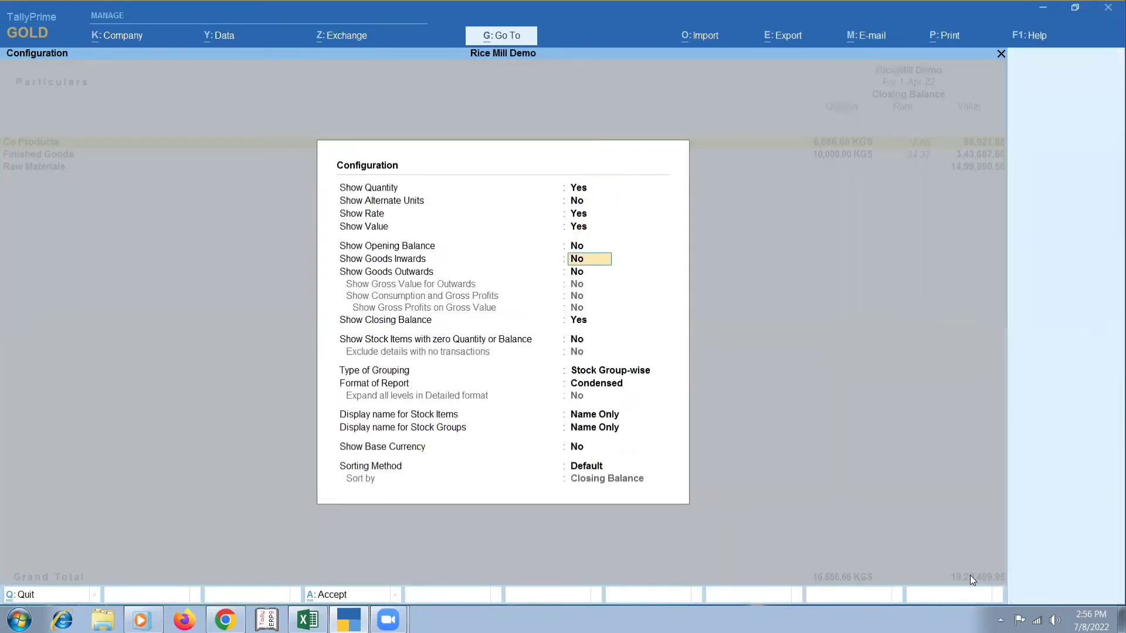
type("y")
key("Return")
type("y")
key("Return")
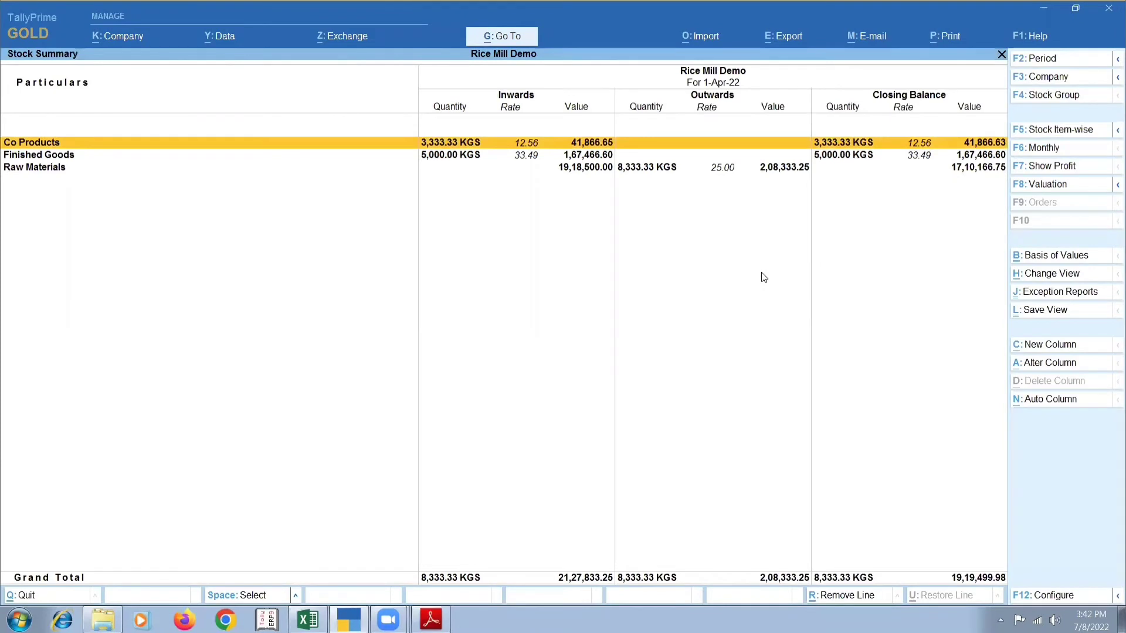
- Examine the item details of the Finished Goods and Co Products stock groups
key("Down")
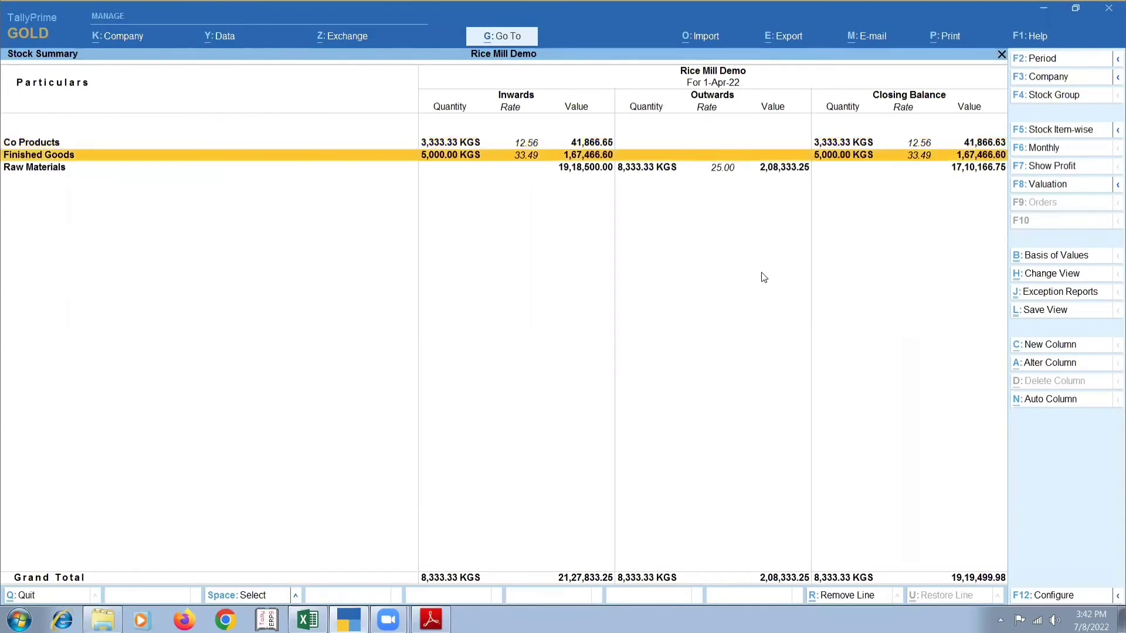
key("Return")
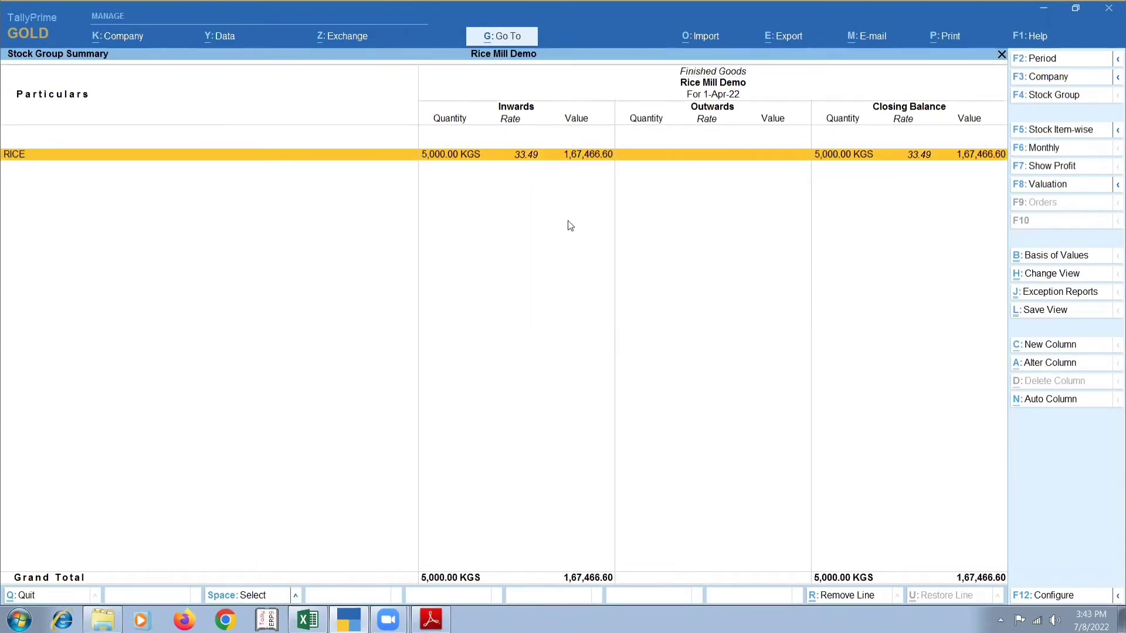
key("Escape")
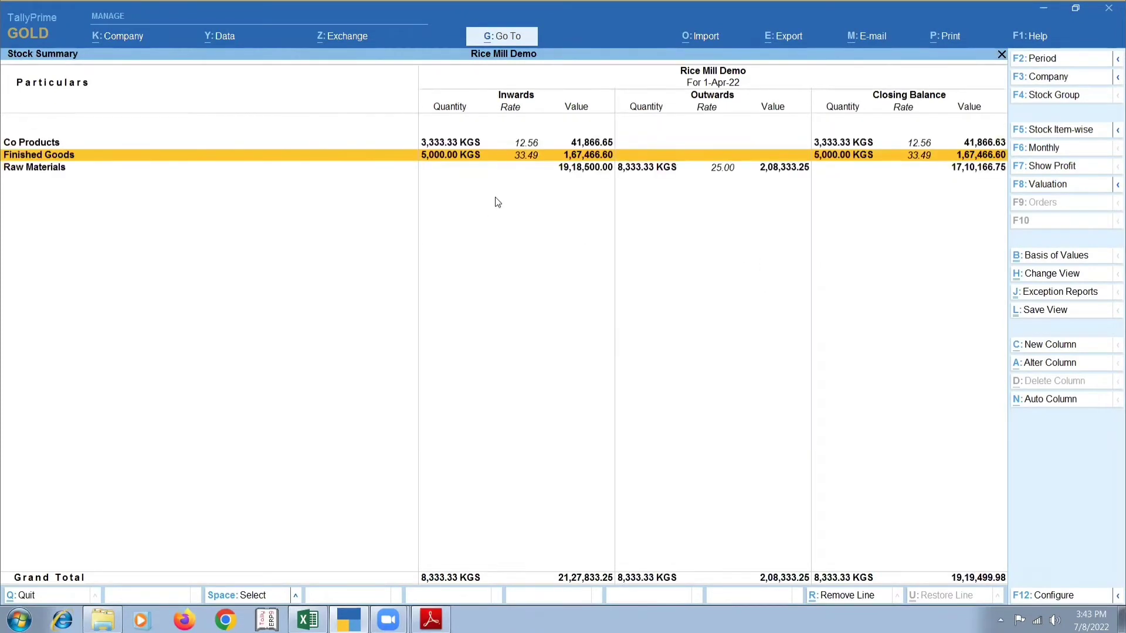
key("Up")
key("Return")
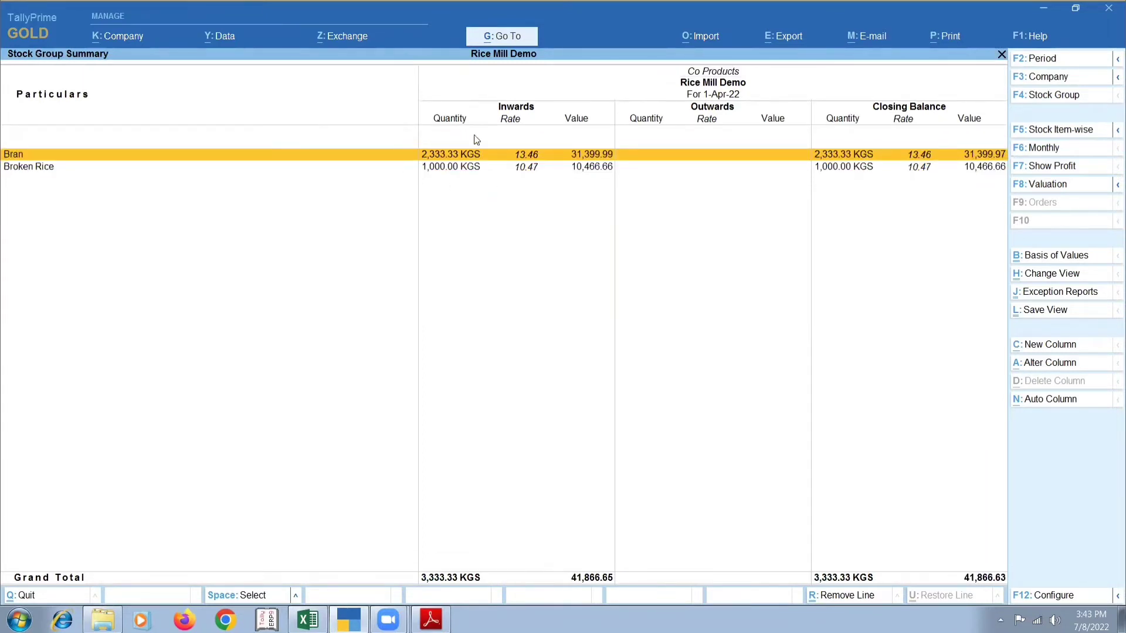
key("Escape")
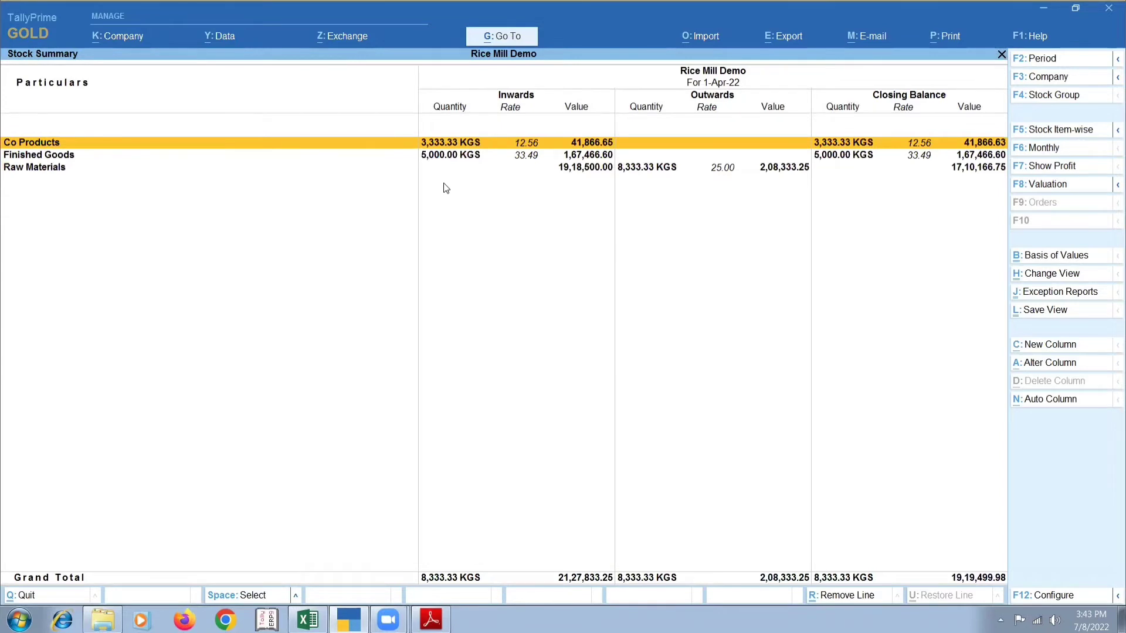
- Examine the item details of the Raw Materials stock group and return to the Stock Summary
key("Down")
key("Down")
key("Return")
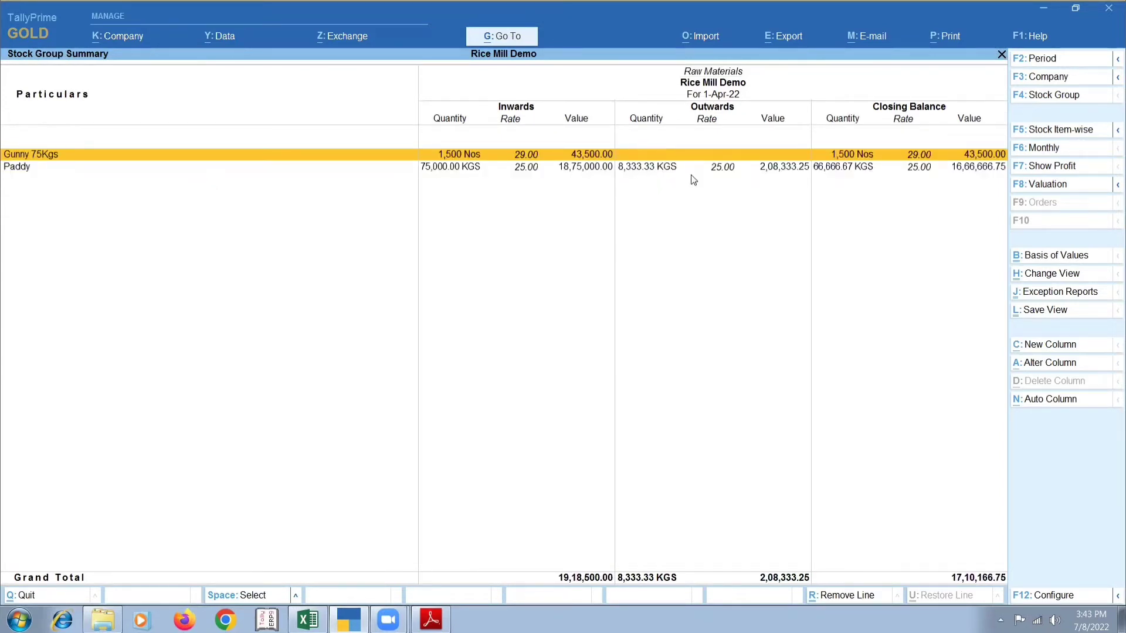
key("Escape")
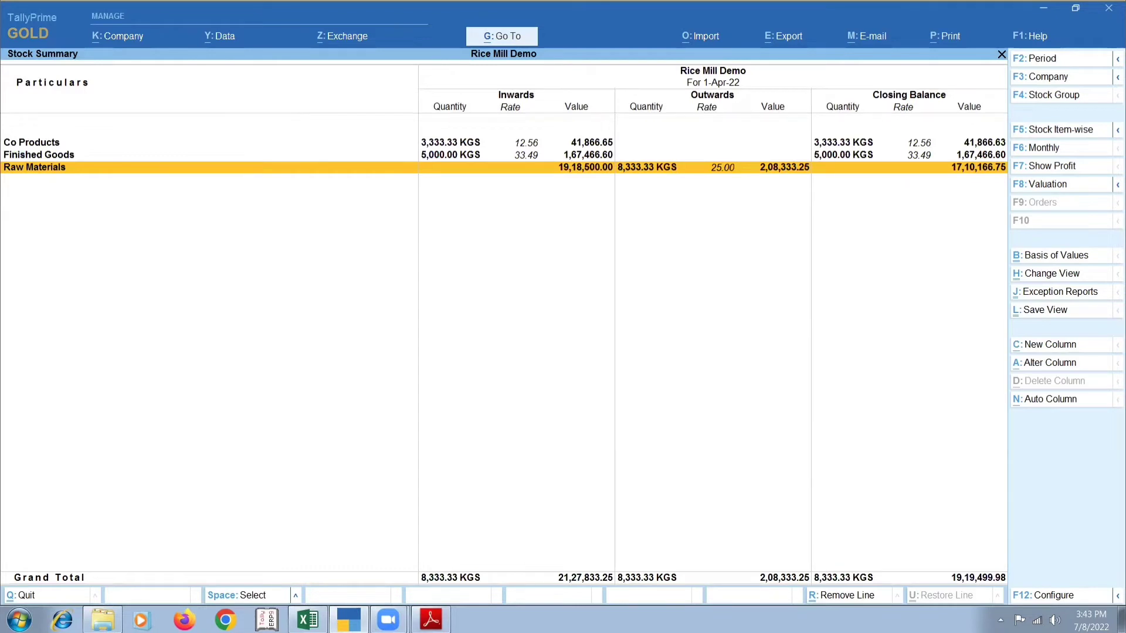
- Switch to Rice Mill industry.pdf in Adobe Reader and examine the two customized delivery challan layouts
left_click(431, 619)
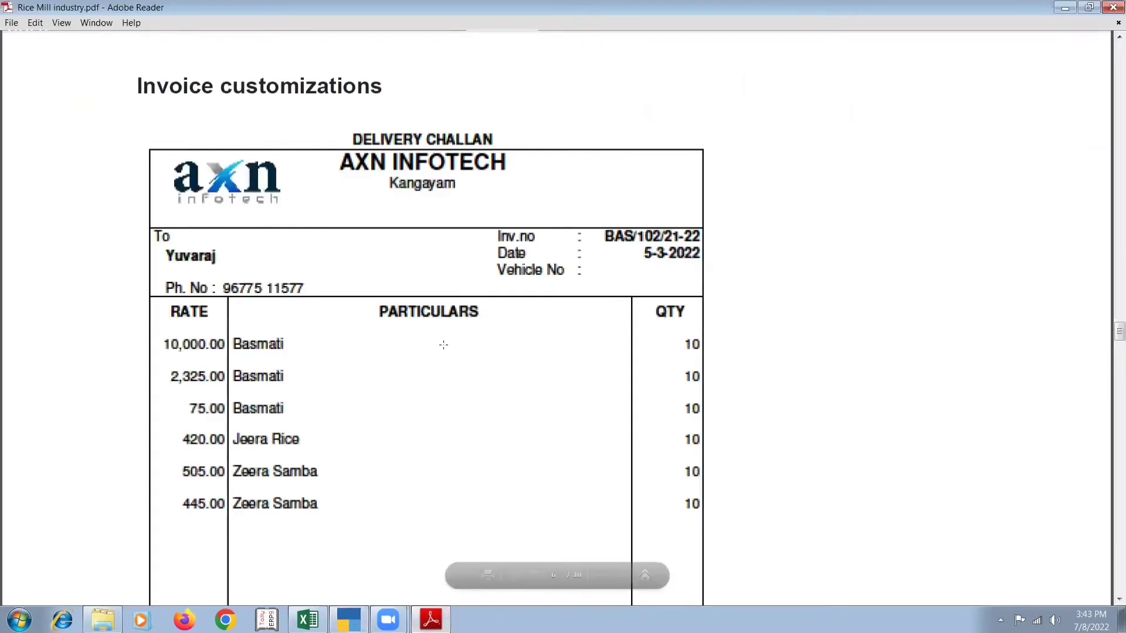
scroll(564, 256, "down", 2)
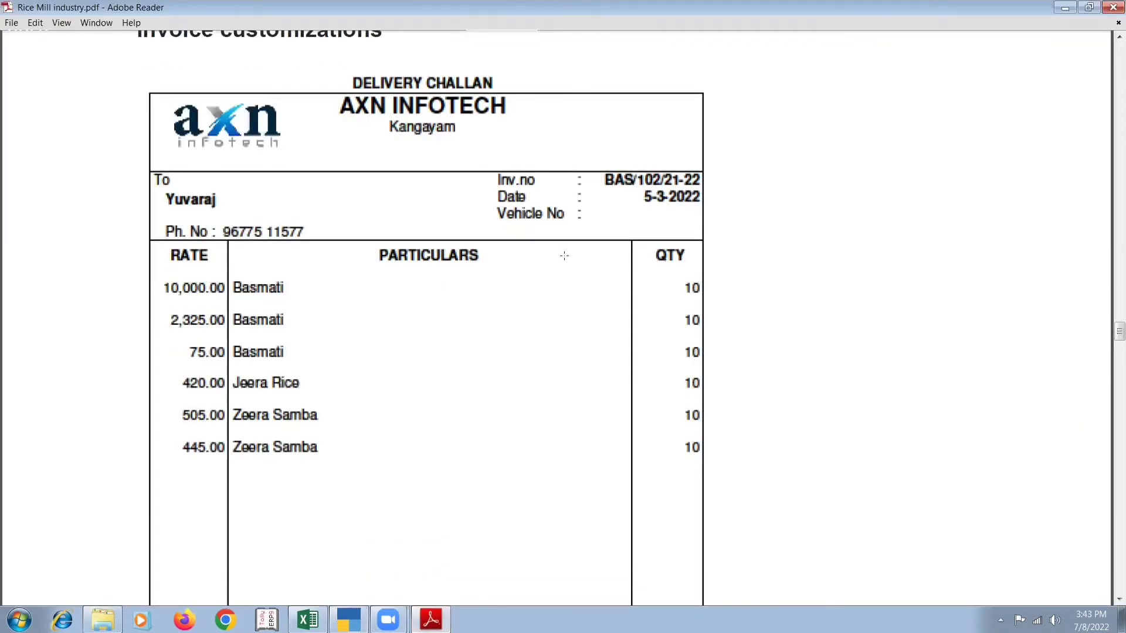
scroll(564, 256, "down", 8)
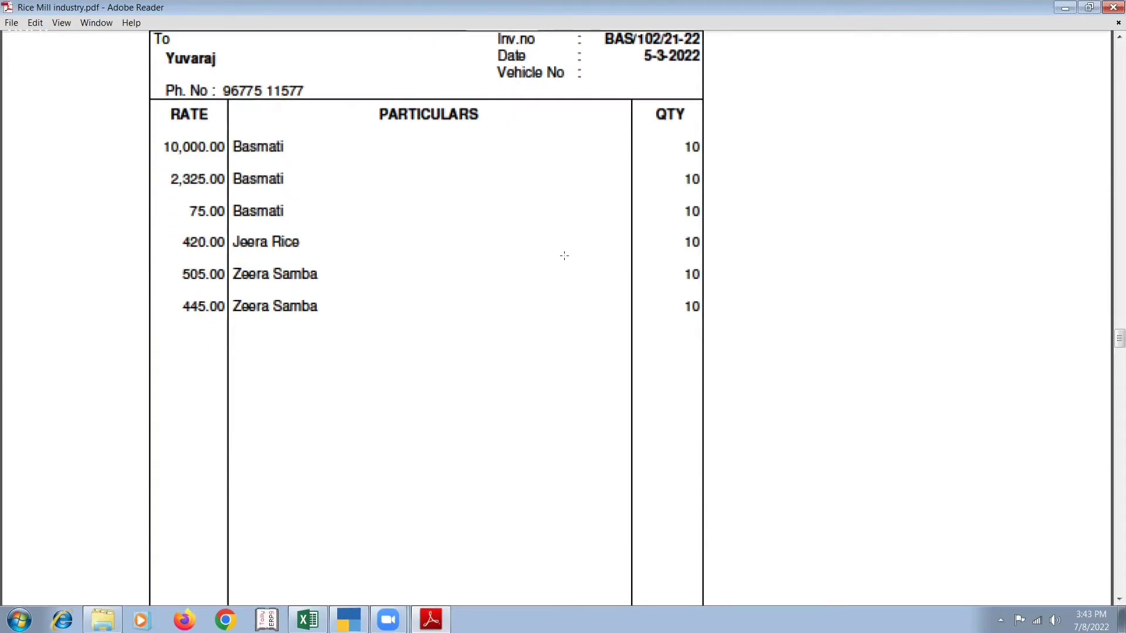
scroll(564, 256, "down", 19)
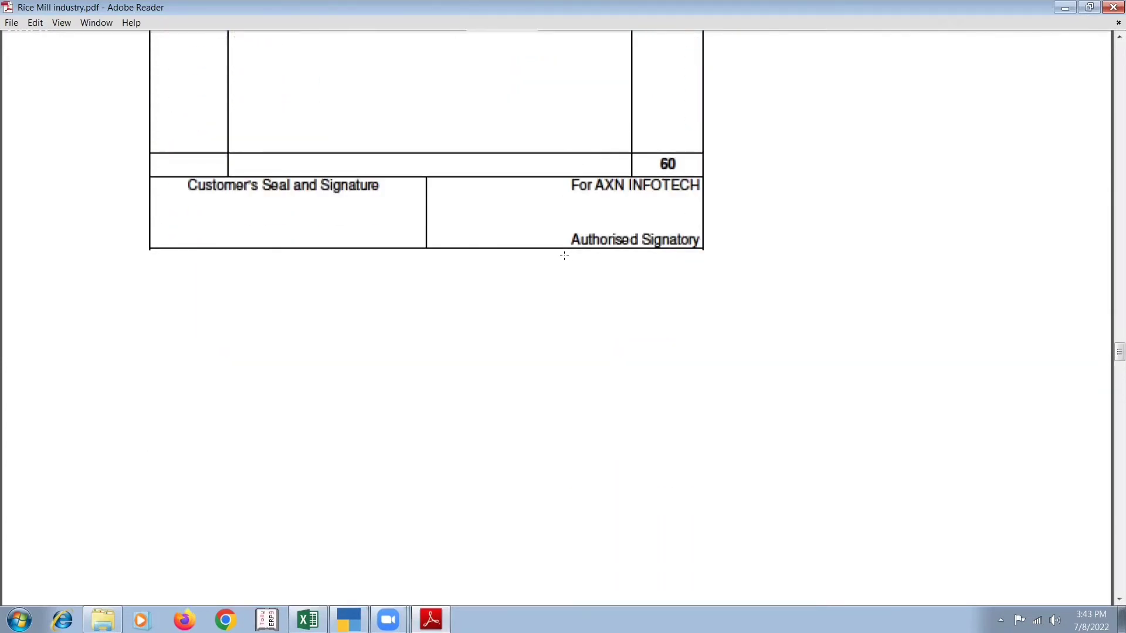
scroll(567, 261, "down", 20)
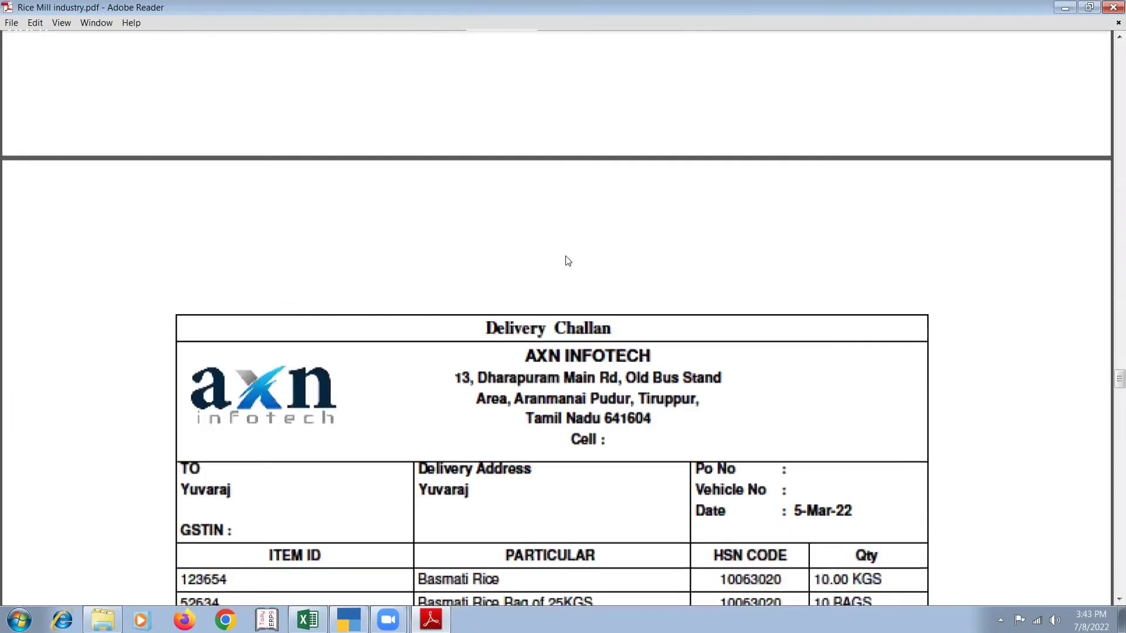
scroll(564, 256, "down", 3)
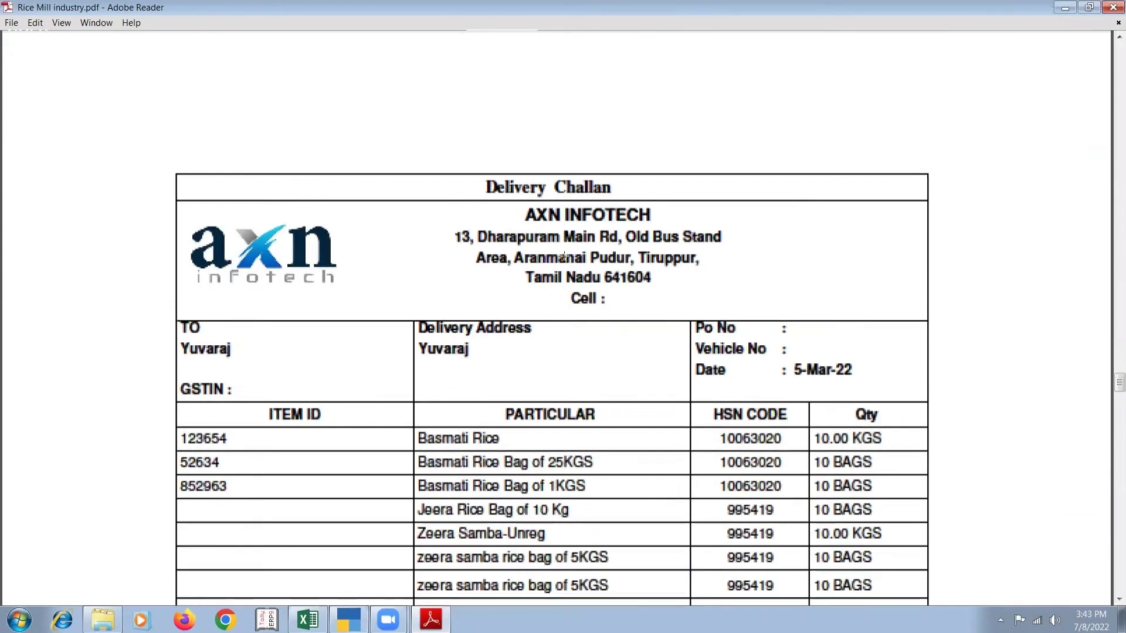
scroll(564, 256, "down", 3)
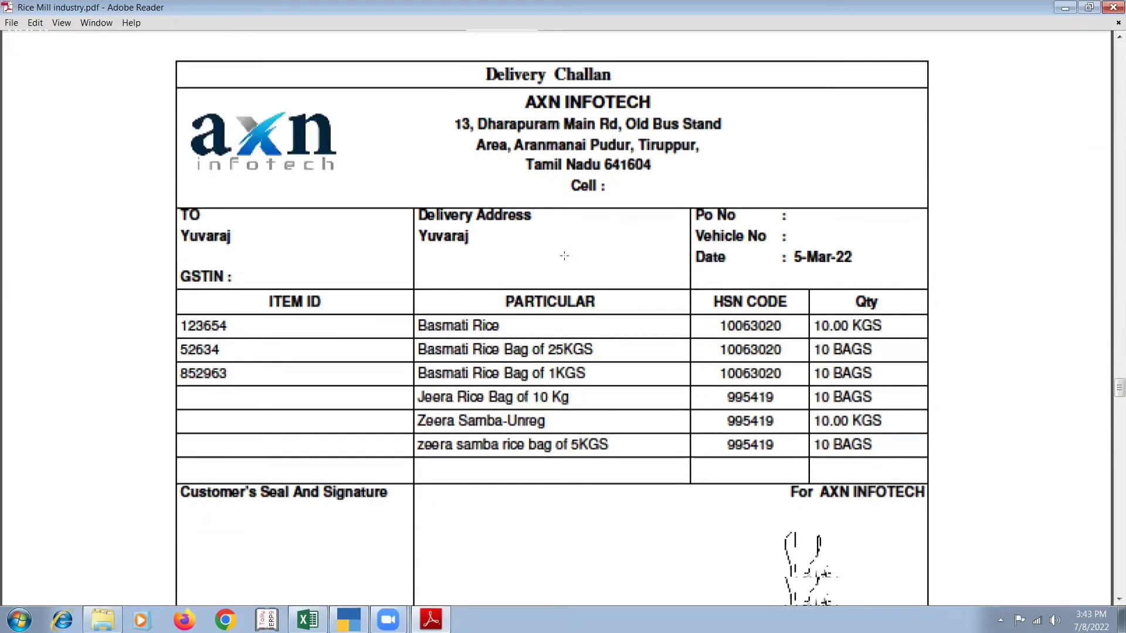
scroll(564, 256, "down", 1)
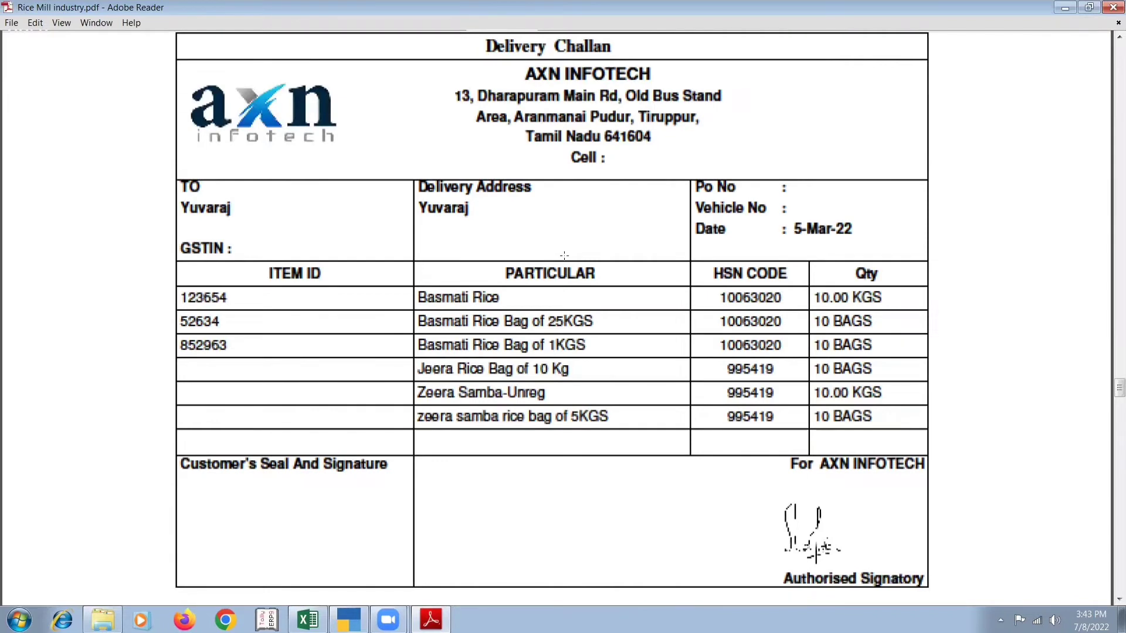
scroll(564, 256, "down", 6)
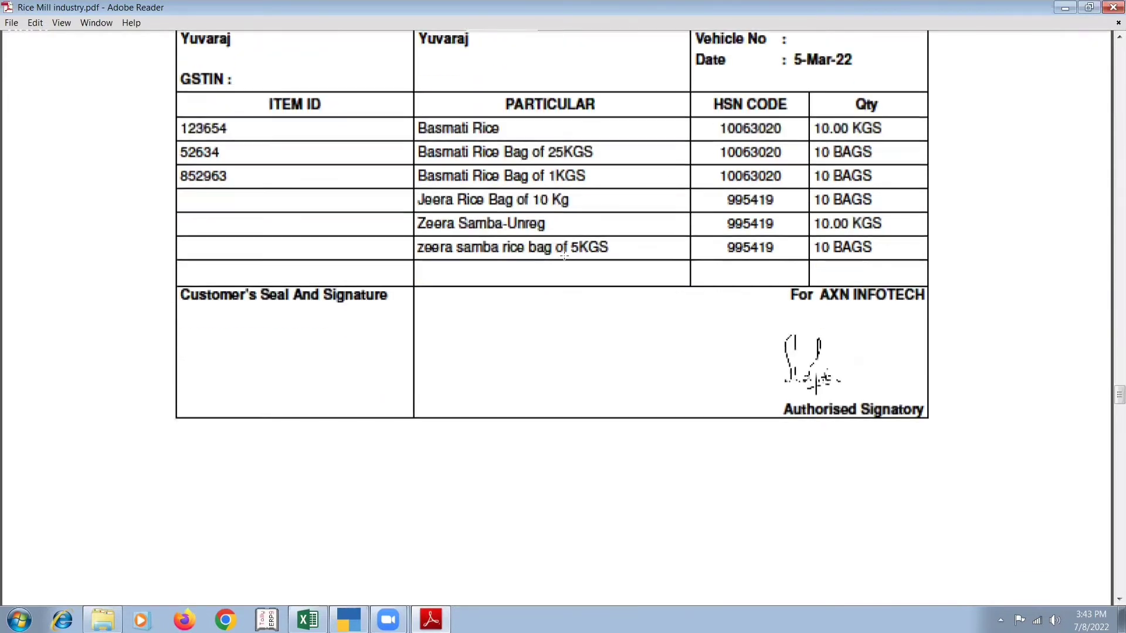
- Examine the brand-wise rice bill layout with kilograms, rate, bags and amount columns in the PDF
scroll(564, 256, "down", 6)
scroll(564, 256, "down", 7)
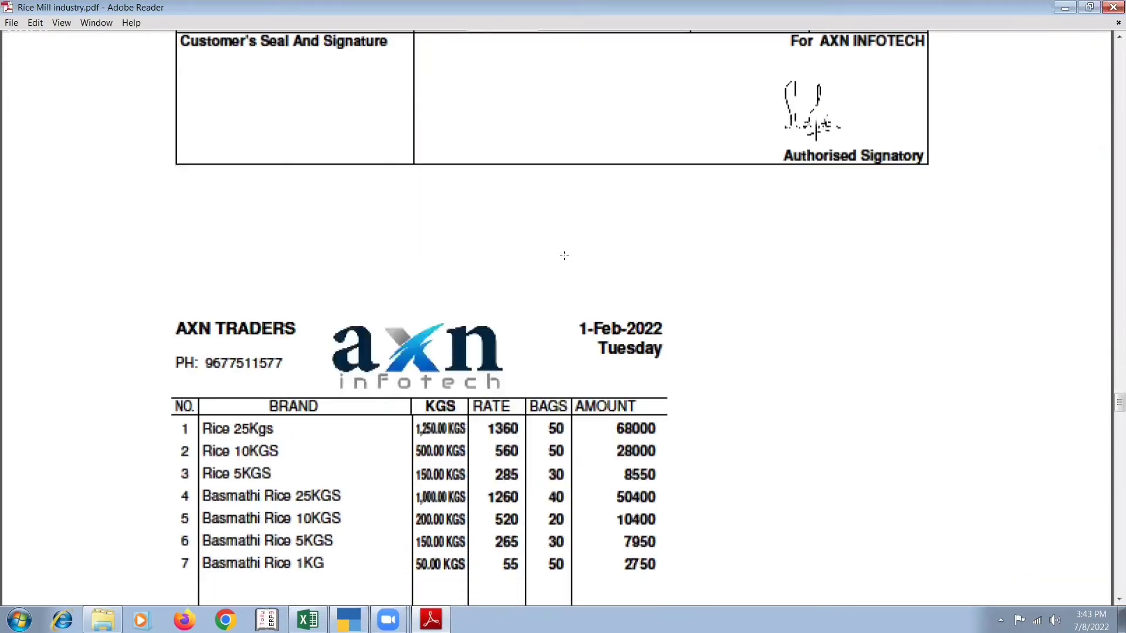
scroll(564, 255, "down", 3)
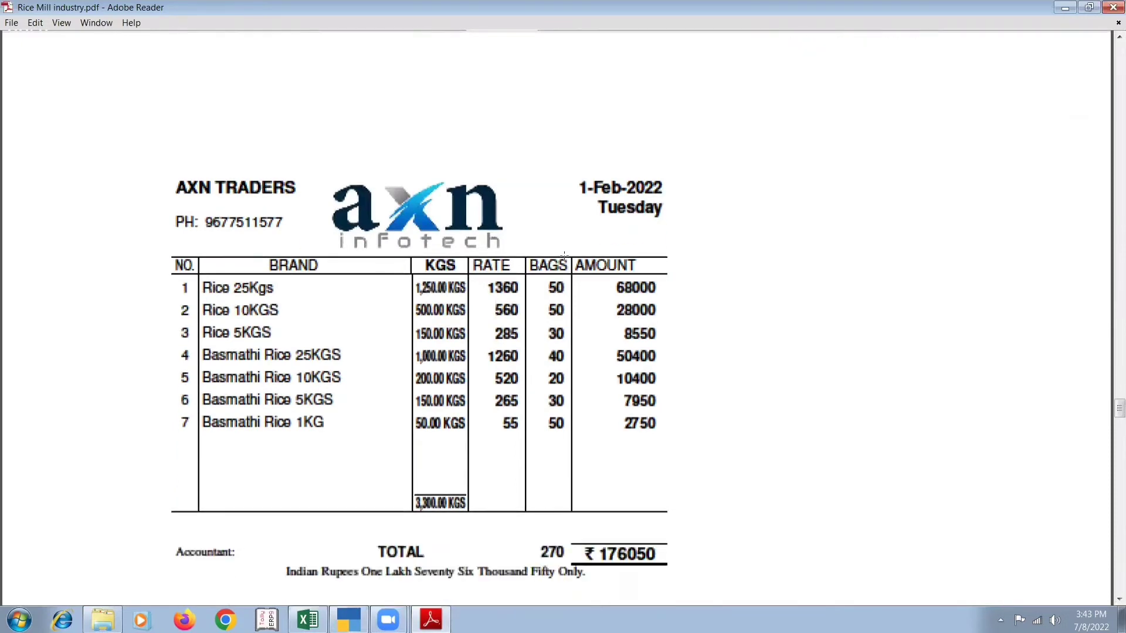
scroll(566, 255, "down", 9)
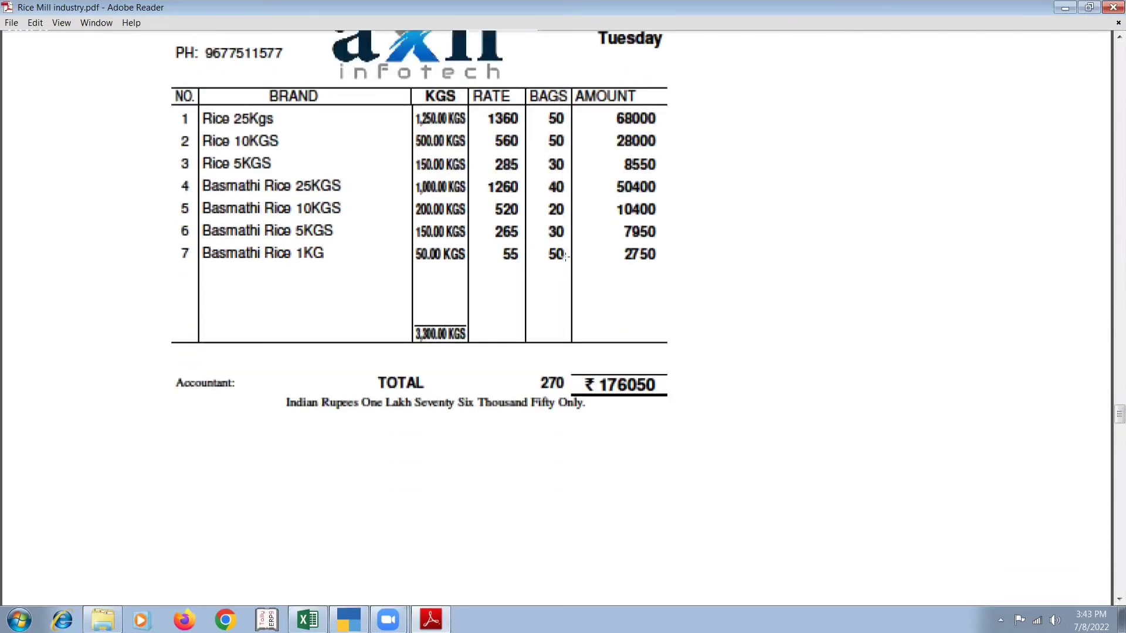
- Examine the customized GST invoice layout from its company header down to the bank details and signature block
scroll(566, 257, "down", 16)
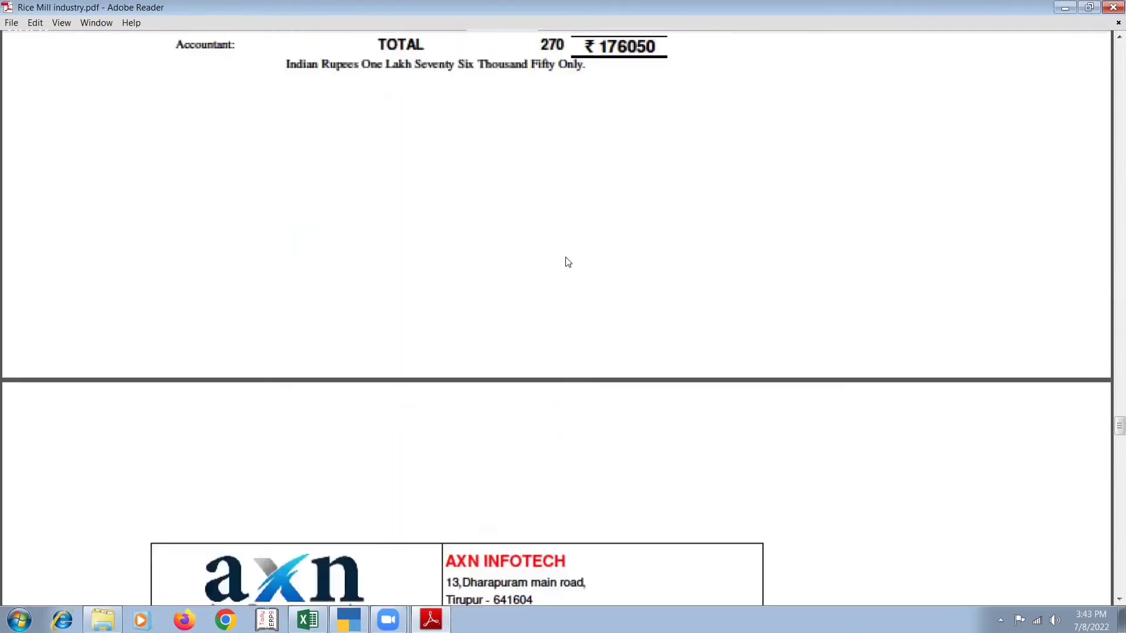
scroll(566, 258, "down", 5)
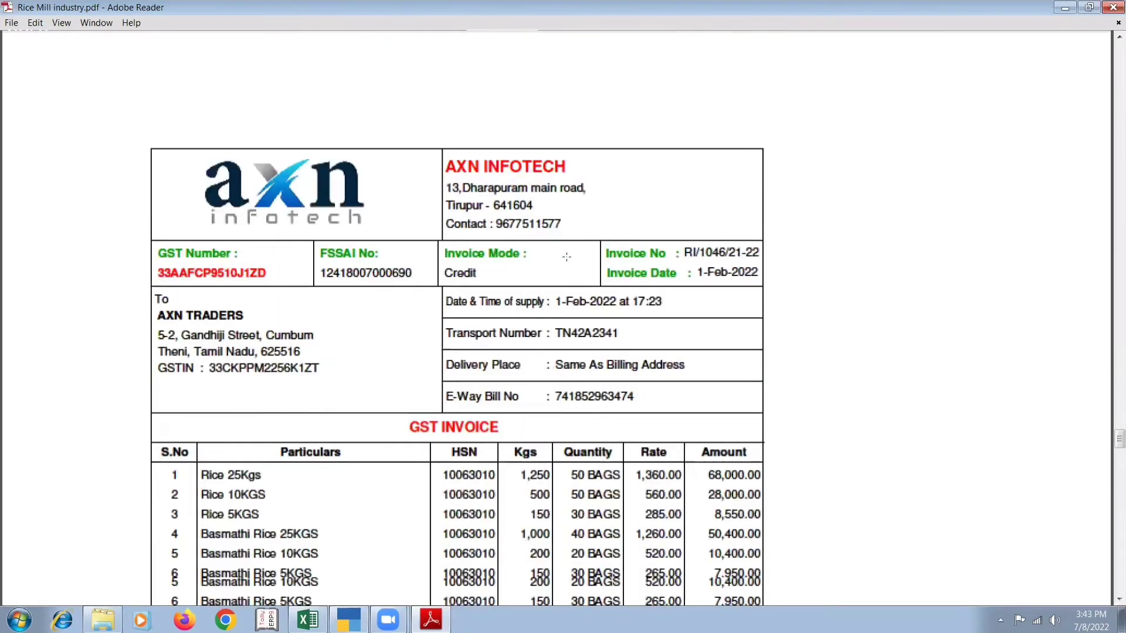
scroll(566, 256, "down", 4)
scroll(568, 258, "down", 4)
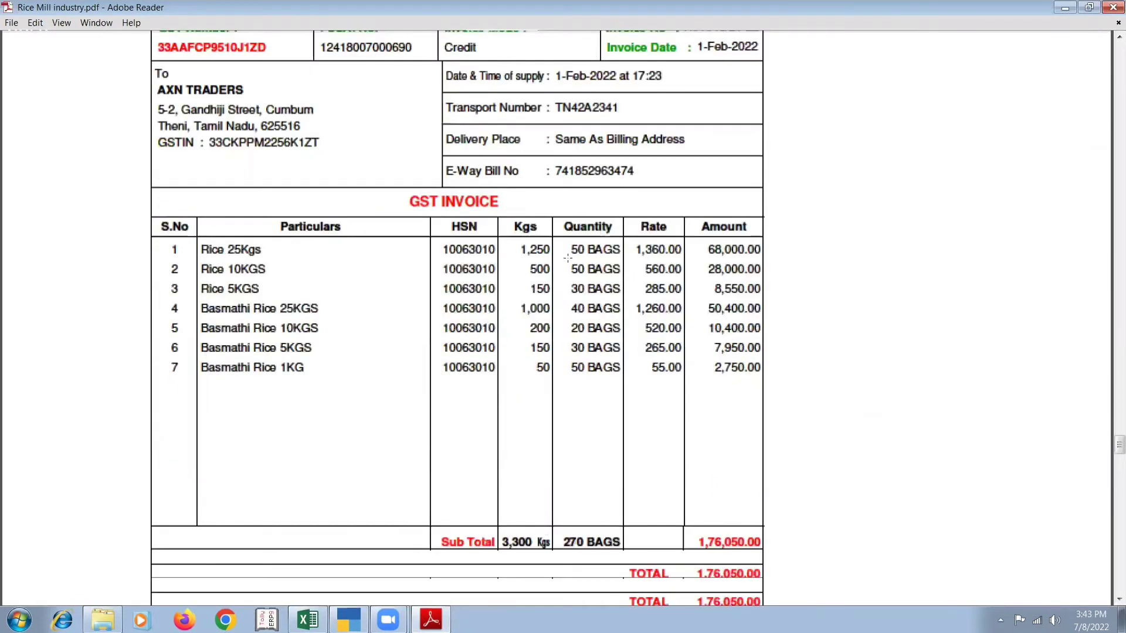
scroll(568, 258, "down", 11)
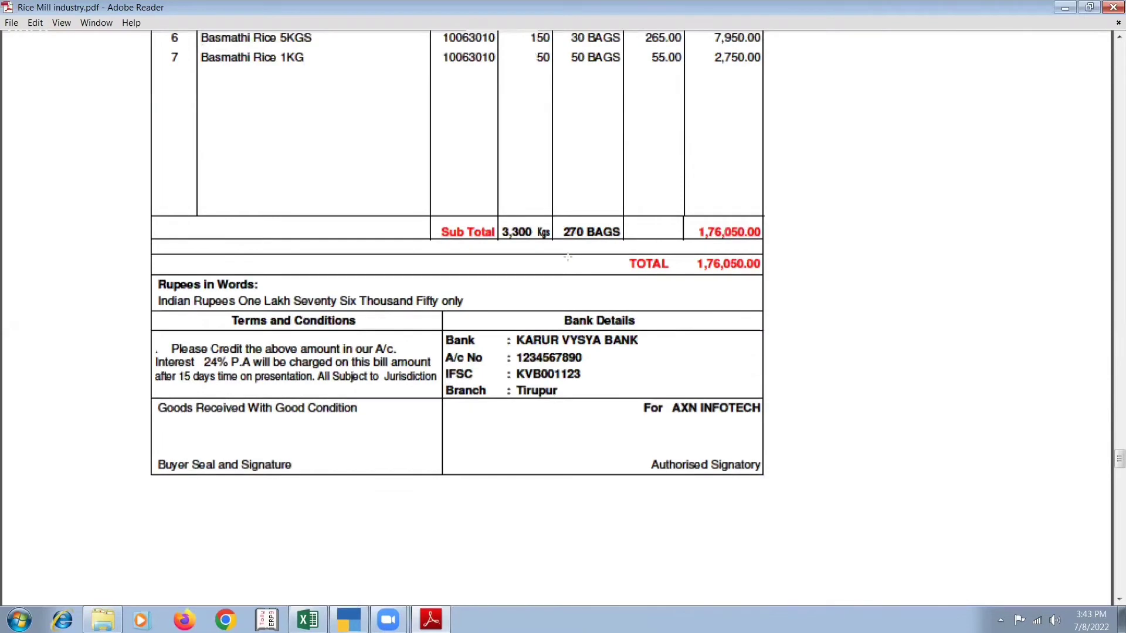
- Examine the narrow receipt-style invoice layout, including its product, tender, tax and terms sections
scroll(567, 258, "down", 20)
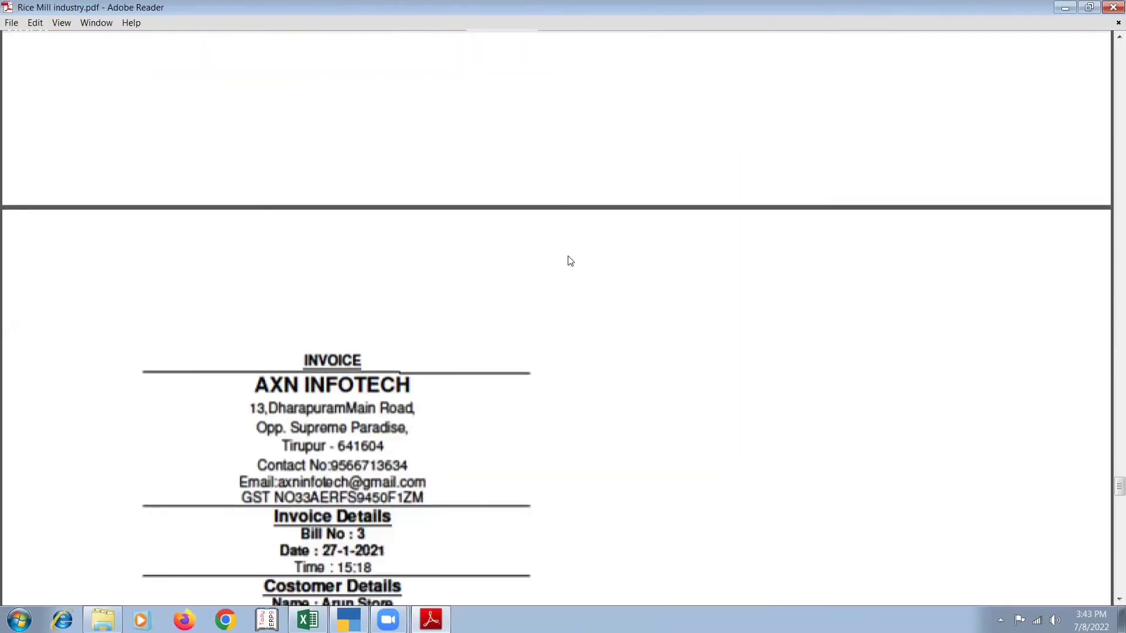
scroll(570, 261, "down", 6)
scroll(572, 263, "down", 4)
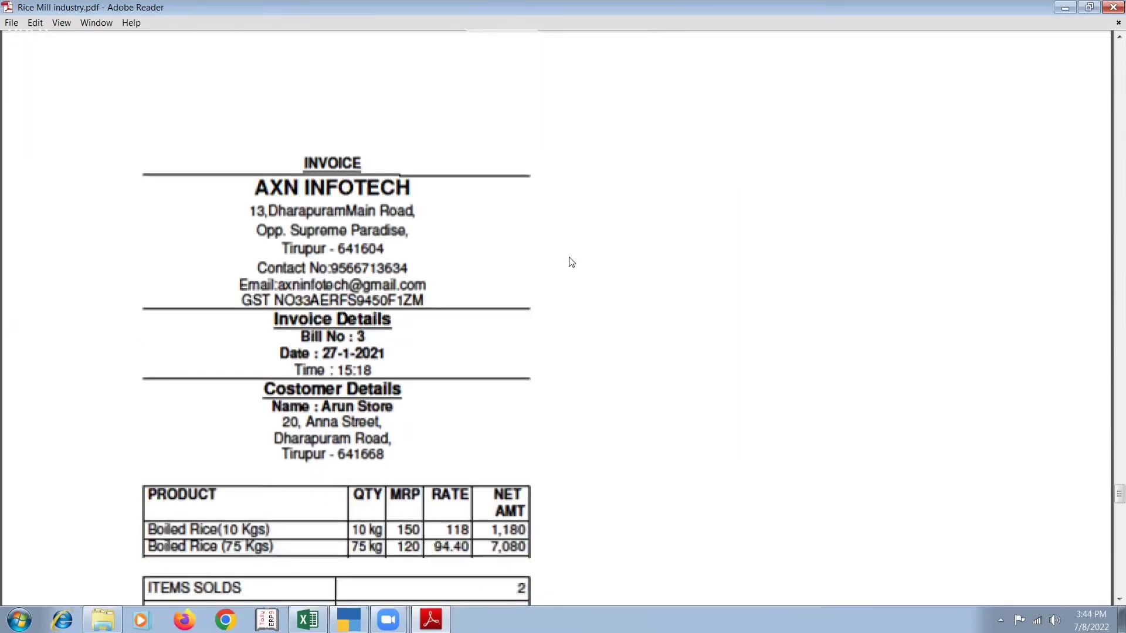
scroll(572, 262, "down", 10)
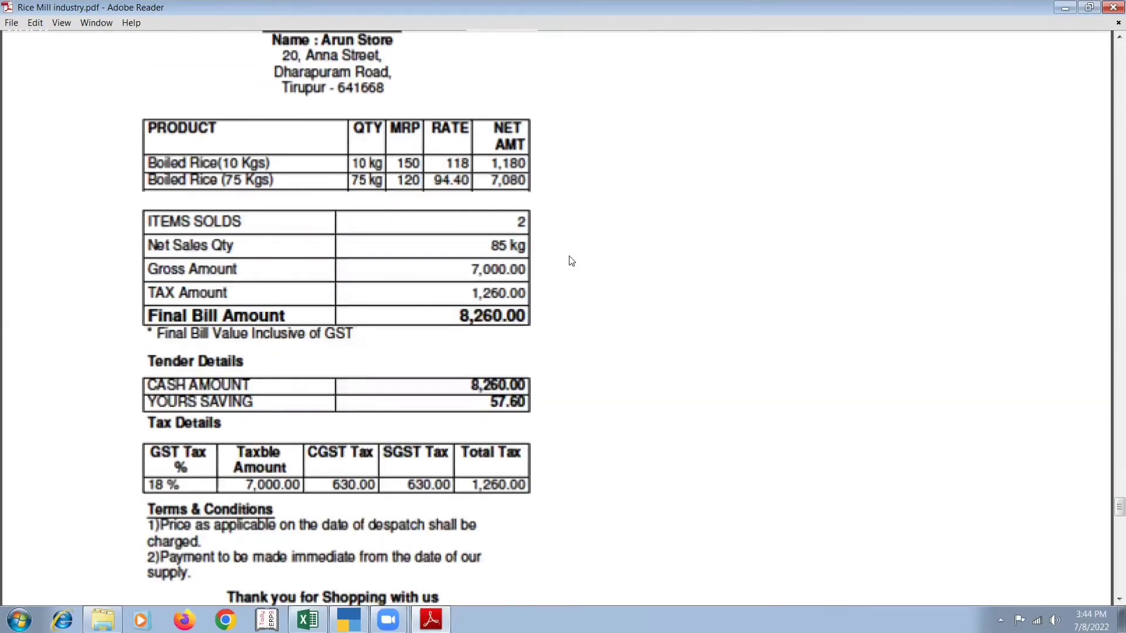
scroll(572, 261, "down", 4)
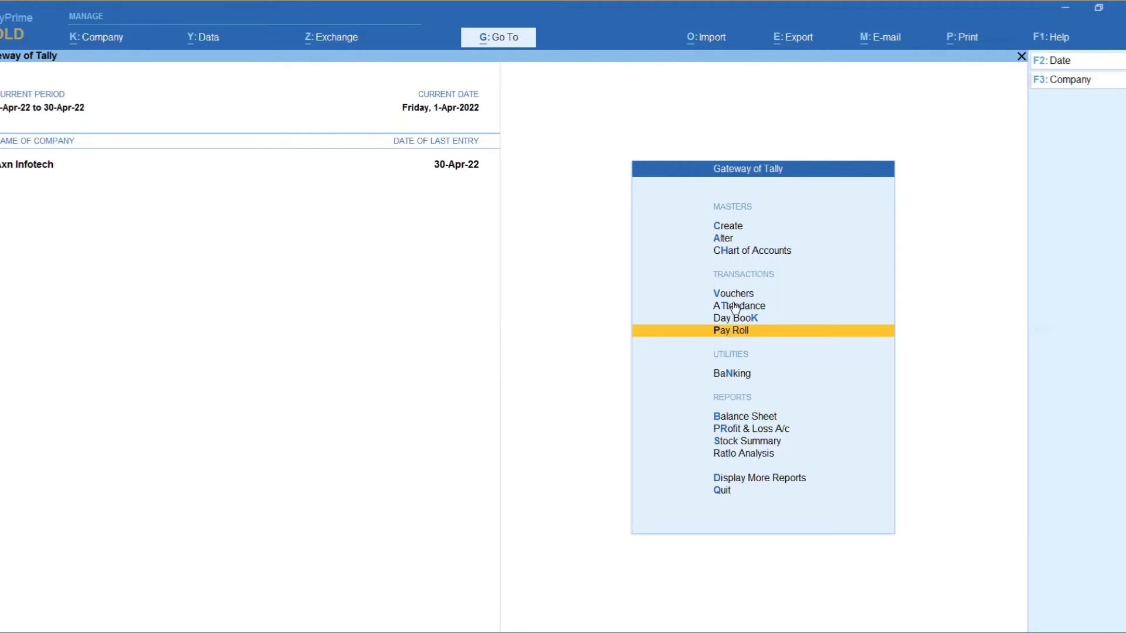
- Open attendance voucher 1 from TallyPrime's Day Book to review its loading quantities, then accept it and return to the Gateway of Tally
key("Up")
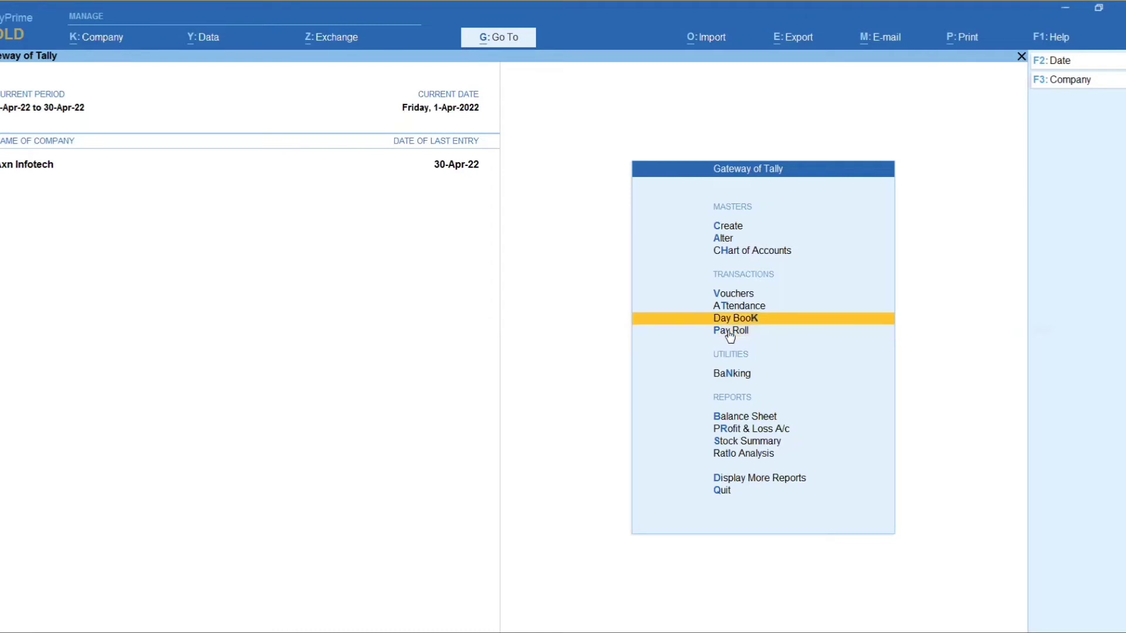
key("Return")
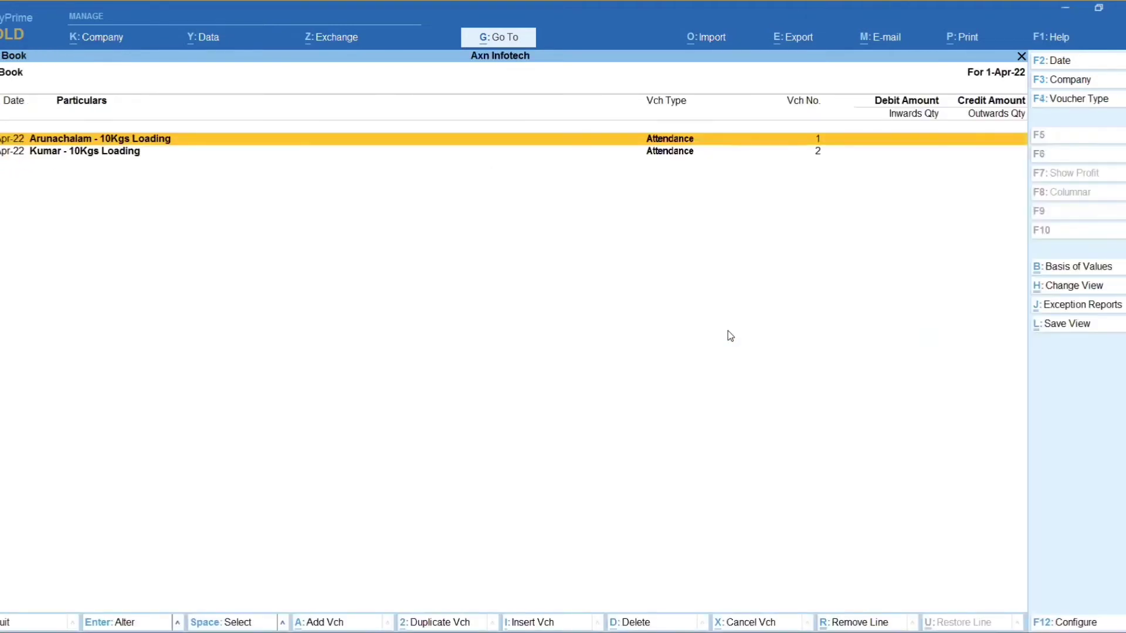
key("Return")
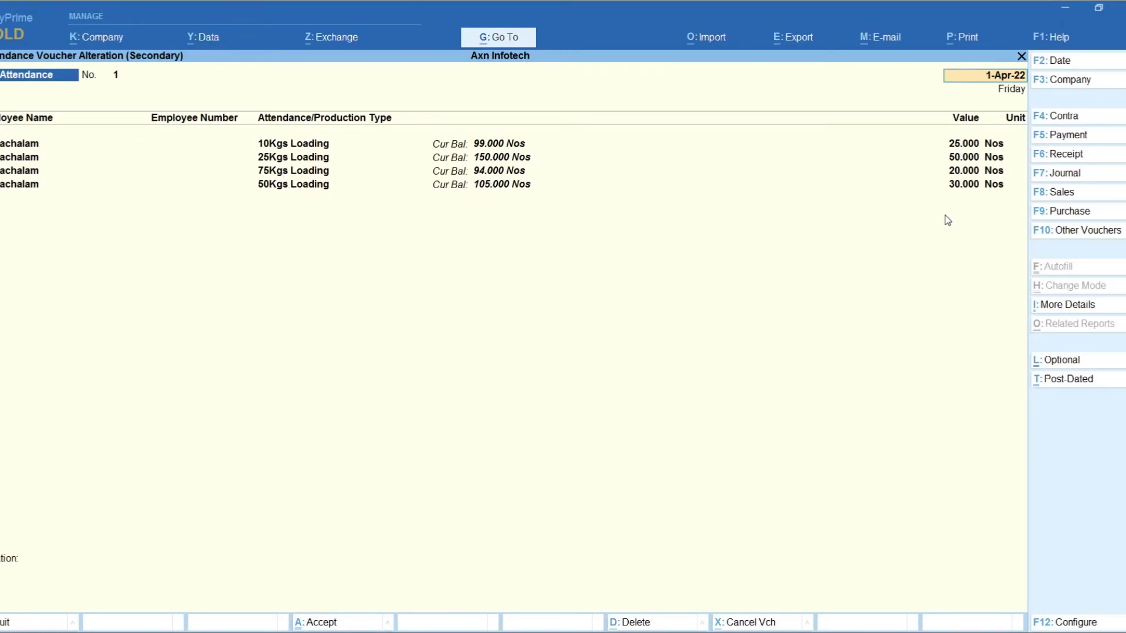
key("ctrl")
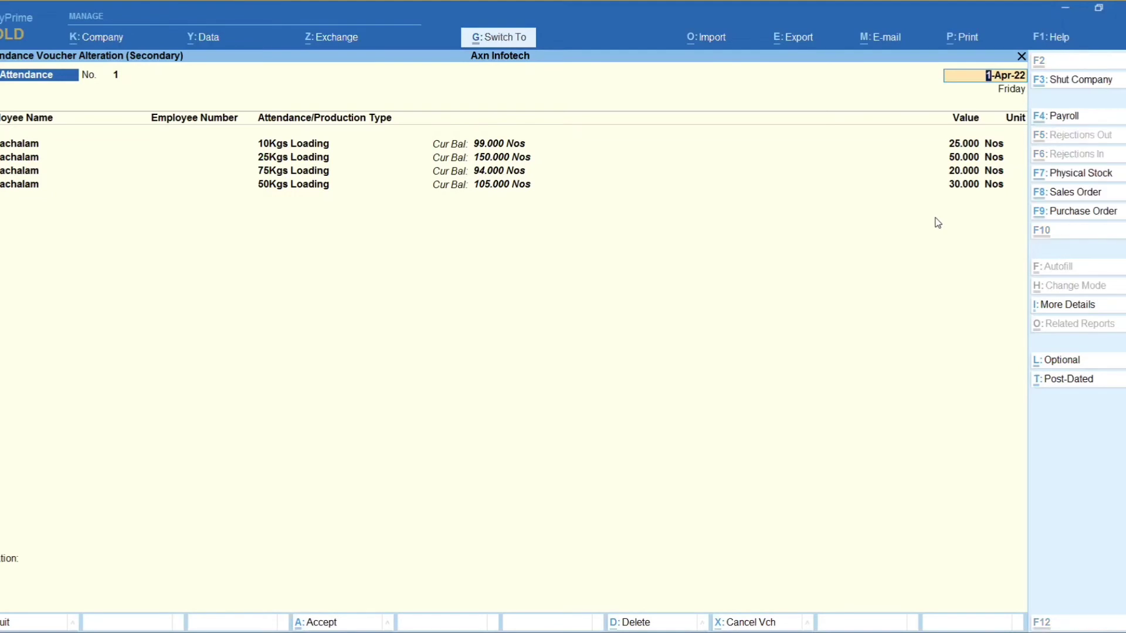
key("ctrl+a")
key("Escape")
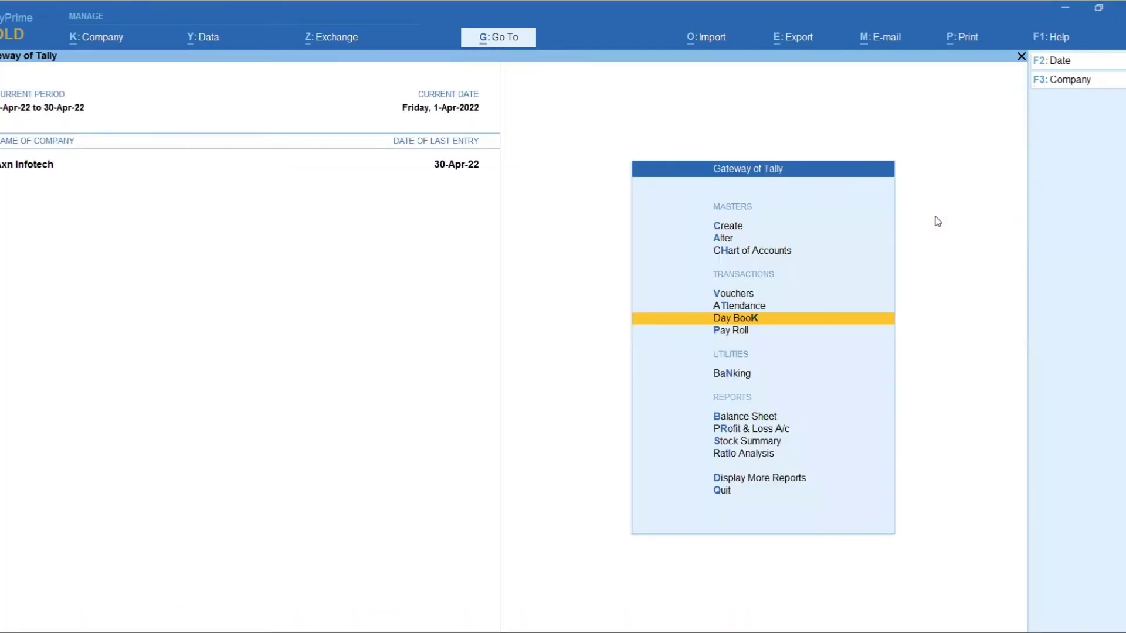
- Open the PayRoll Report for the first employee in the list
key("p")
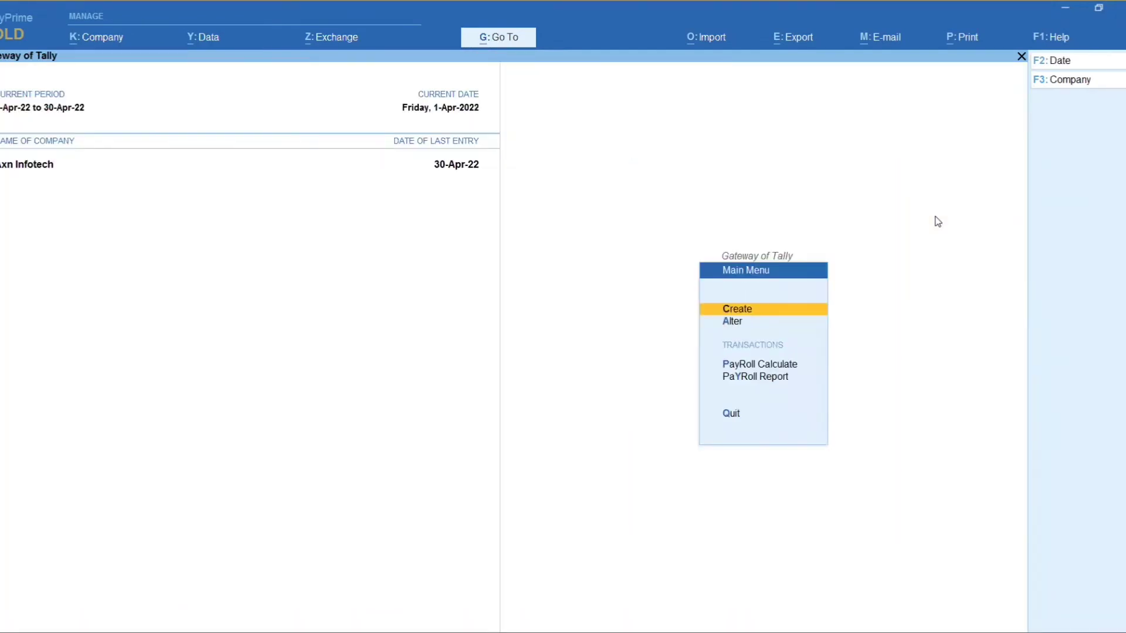
key("y")
key("Return")
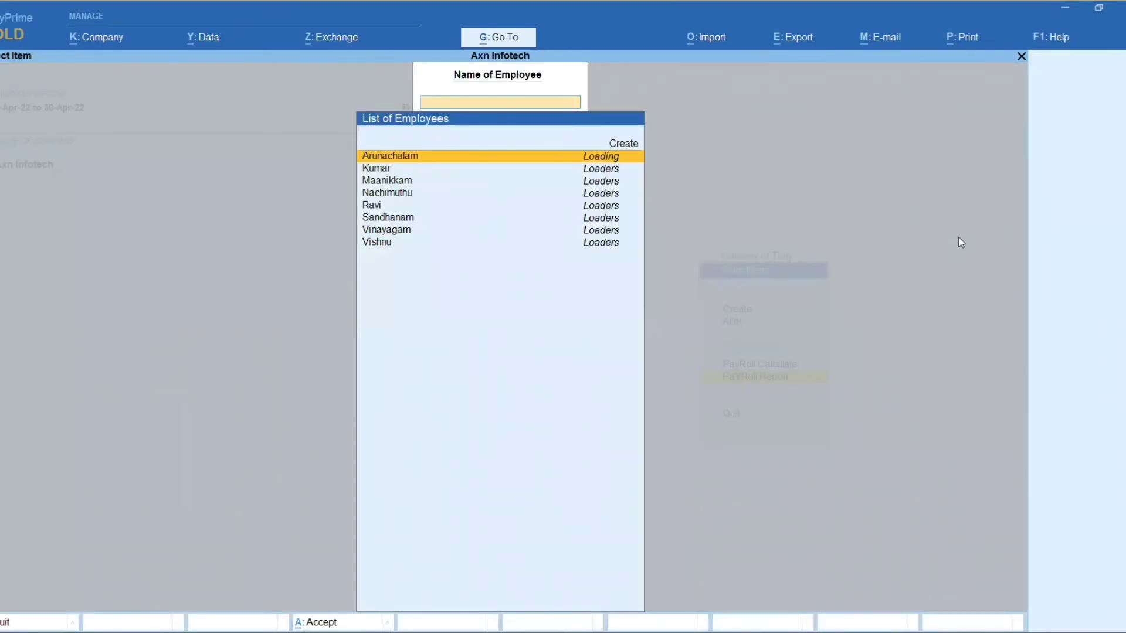
key("Return")
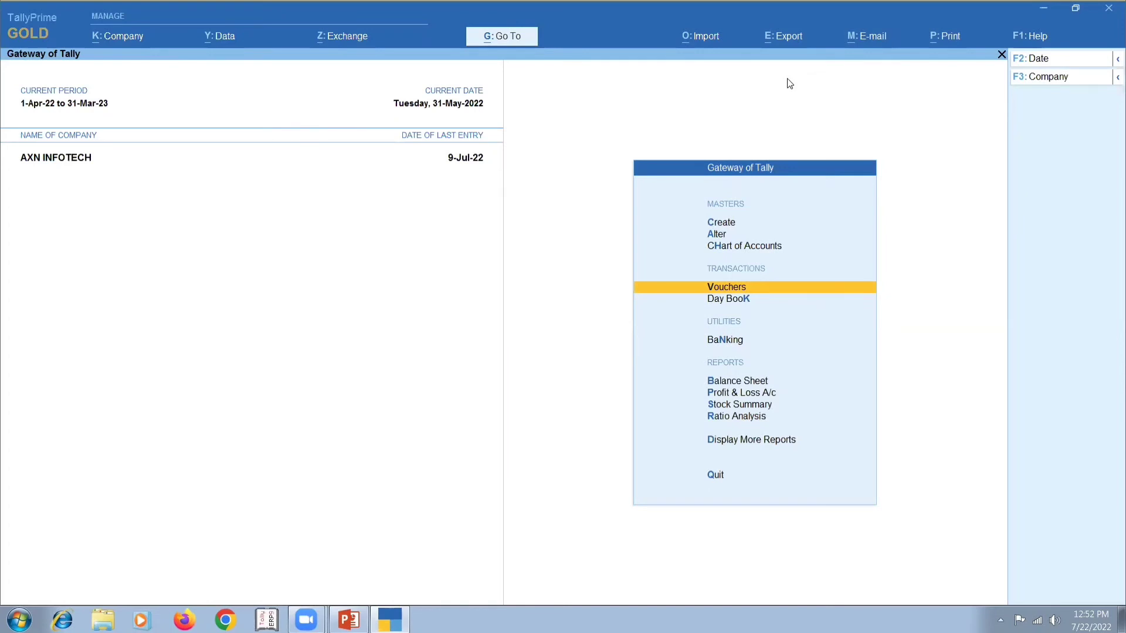
- Switch to the rice mill ppt presentation in PowerPoint and start the slide show from the current slide
left_click(349, 619)
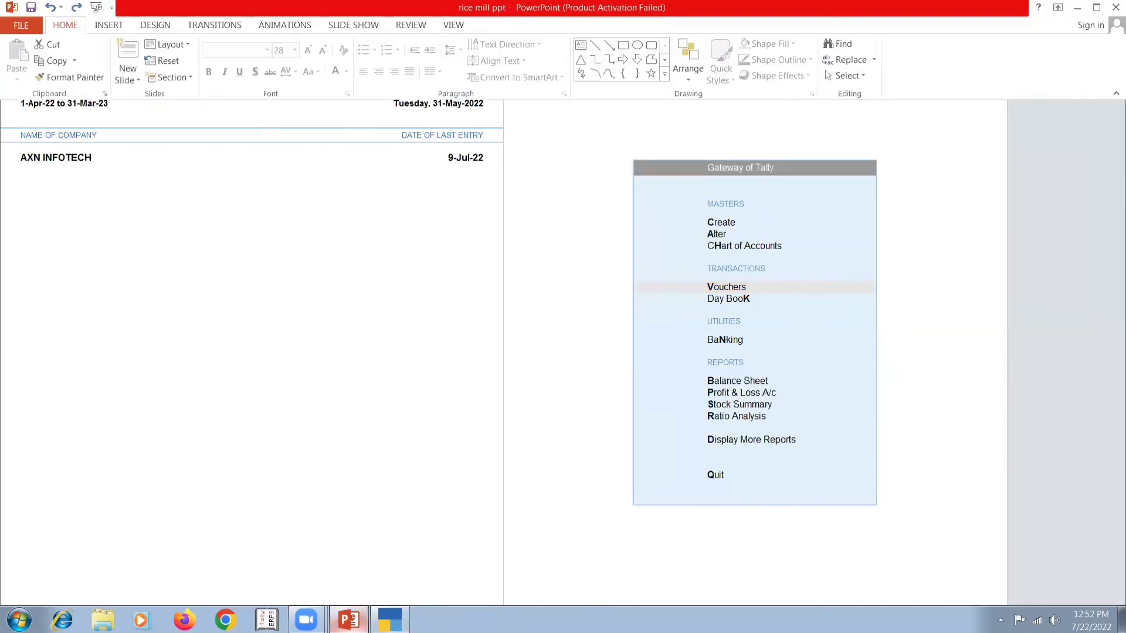
key("shift+F5")
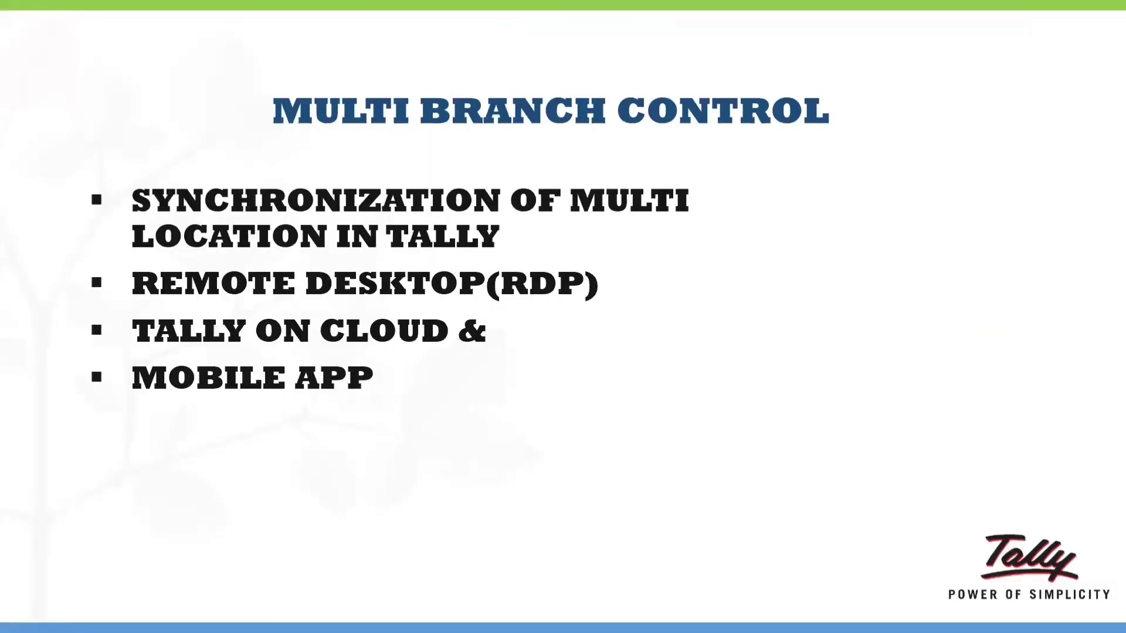